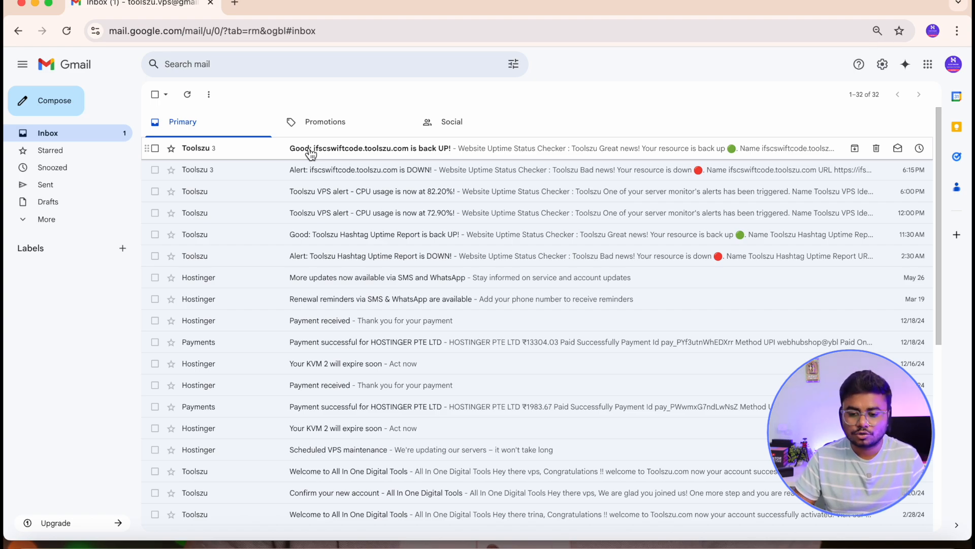
Open the ifscswiftcode.toolszu.com back-up alert email and return to the inbox.
left_click(311, 153)
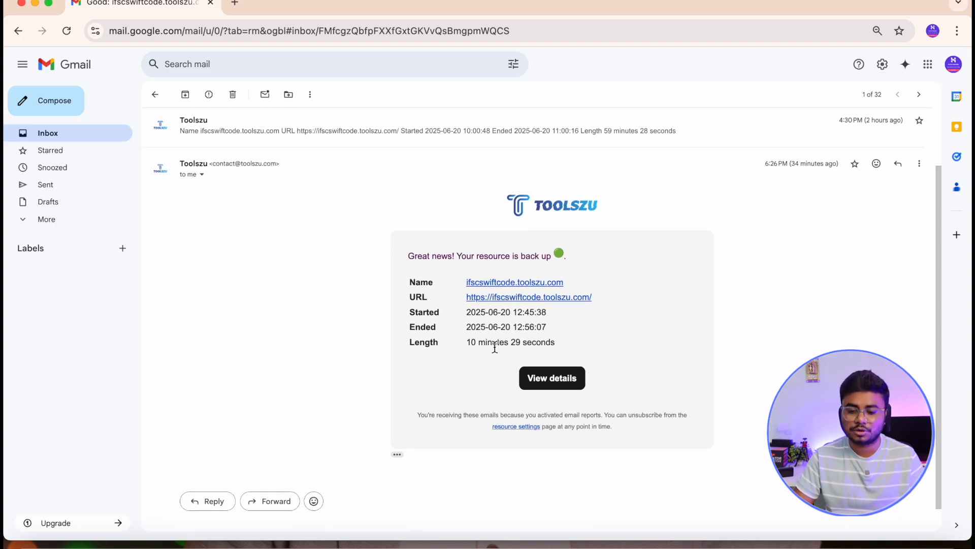
left_click(155, 94)
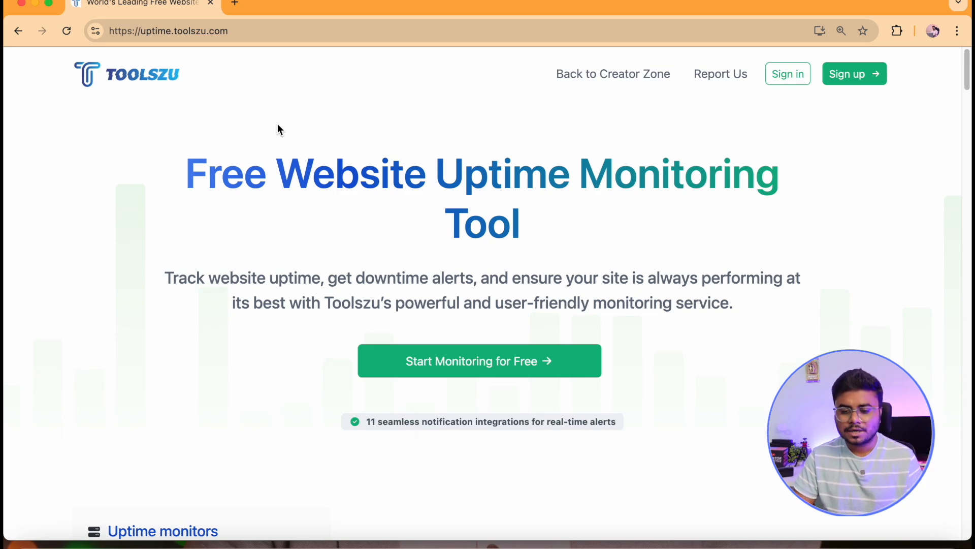
Browse the Toolszu uptime landing page, viewing the Uptime monitors, Domain & SSL and DNS change monitor features.
scroll(312, 236, "down", 8)
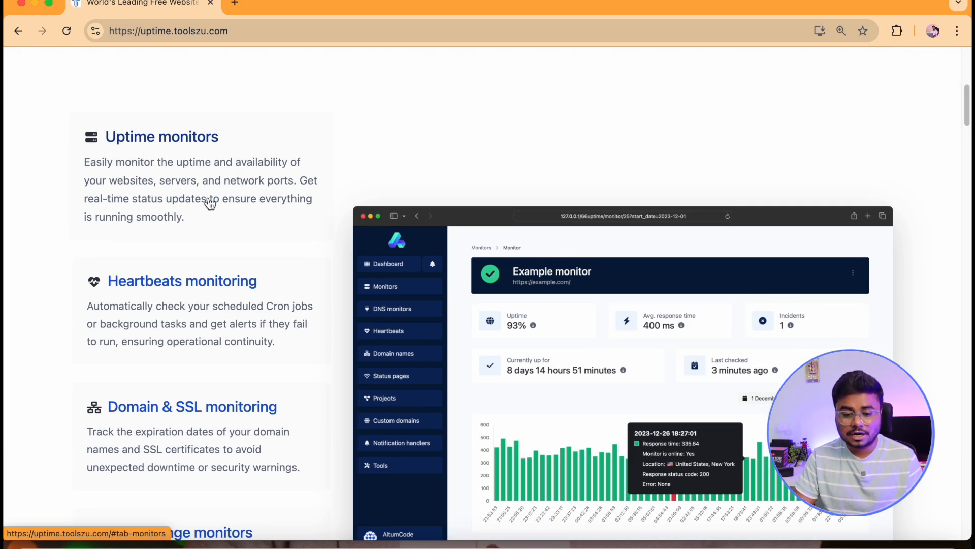
left_click(162, 325)
scroll(155, 329, "down", 2)
left_click(155, 329)
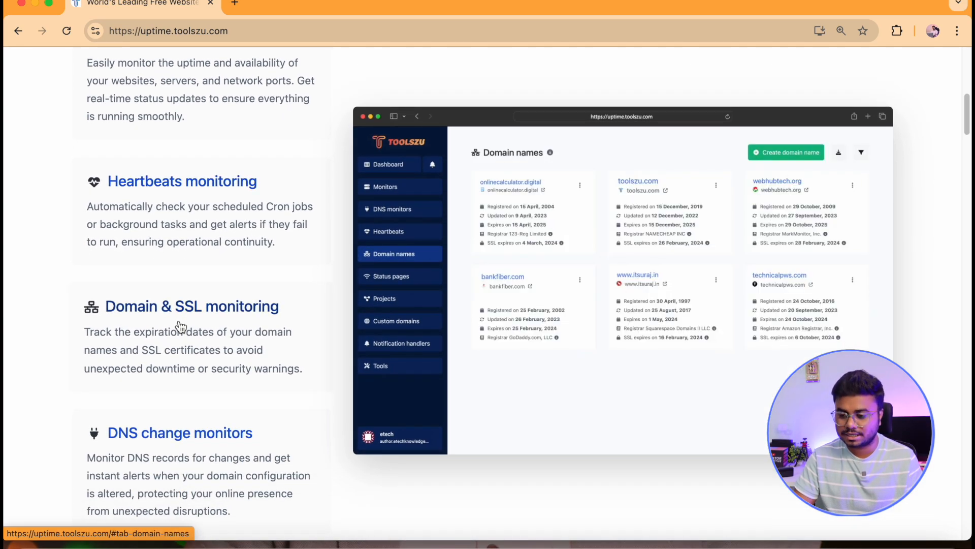
scroll(180, 327, "down", 2)
left_click(186, 350)
scroll(349, 269, "up", 10)
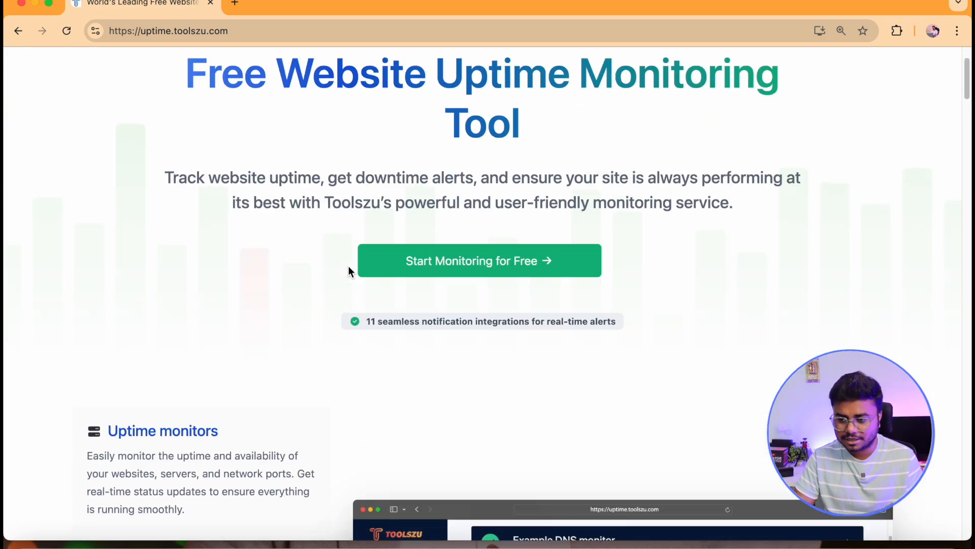
scroll(348, 267, "up", 2)
Sign in to the Toolszu uptime dashboard with the saved account credentials.
left_click(846, 83)
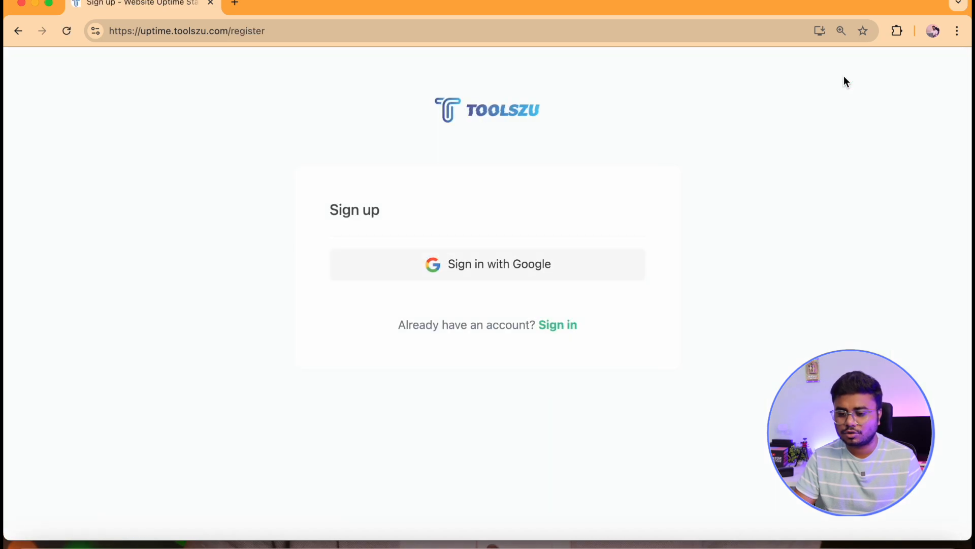
left_click(18, 31)
left_click(809, 81)
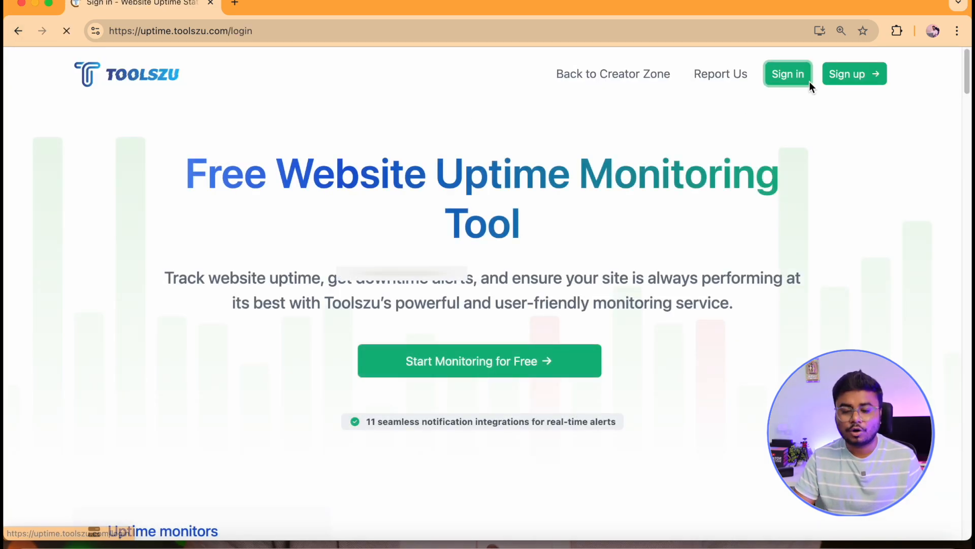
scroll(463, 458, "down", 2)
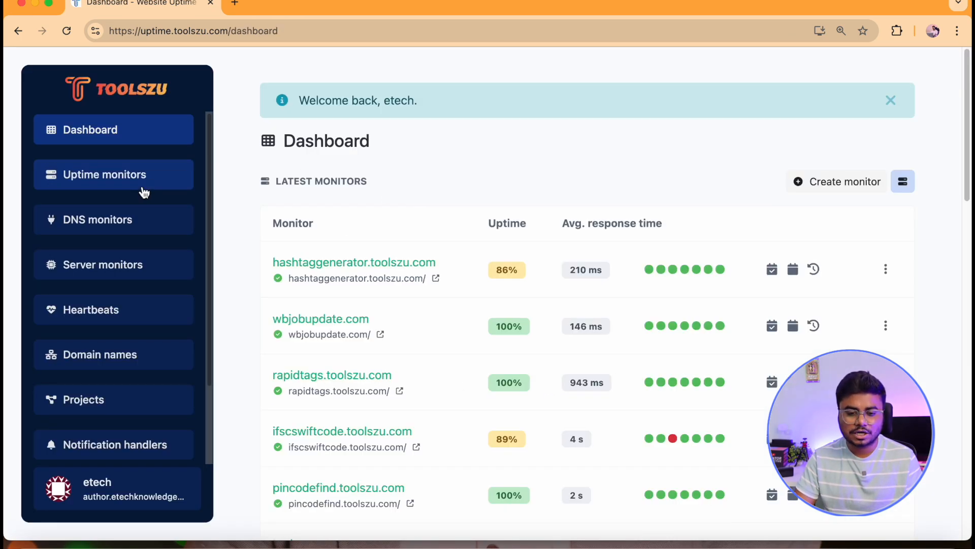
left_click(144, 191)
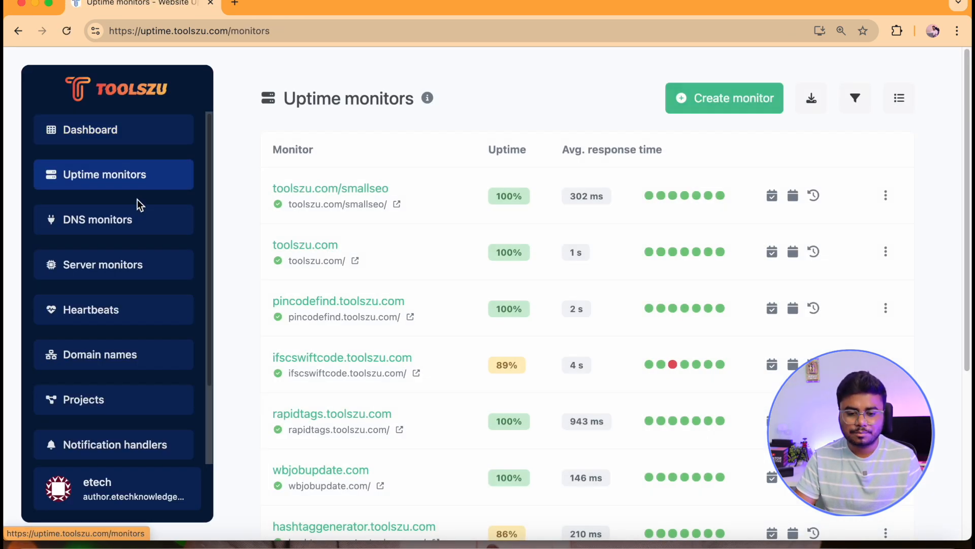
Browse the DNS monitors, server monitors, heartbeats, domain names and notification handlers sections, then return to uptime monitors.
left_click(129, 228)
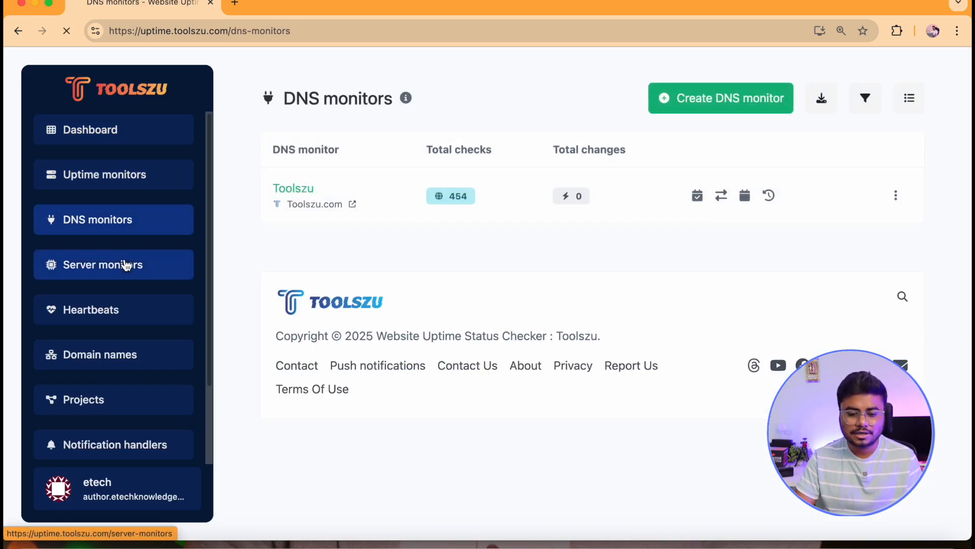
left_click(131, 263)
left_click(117, 311)
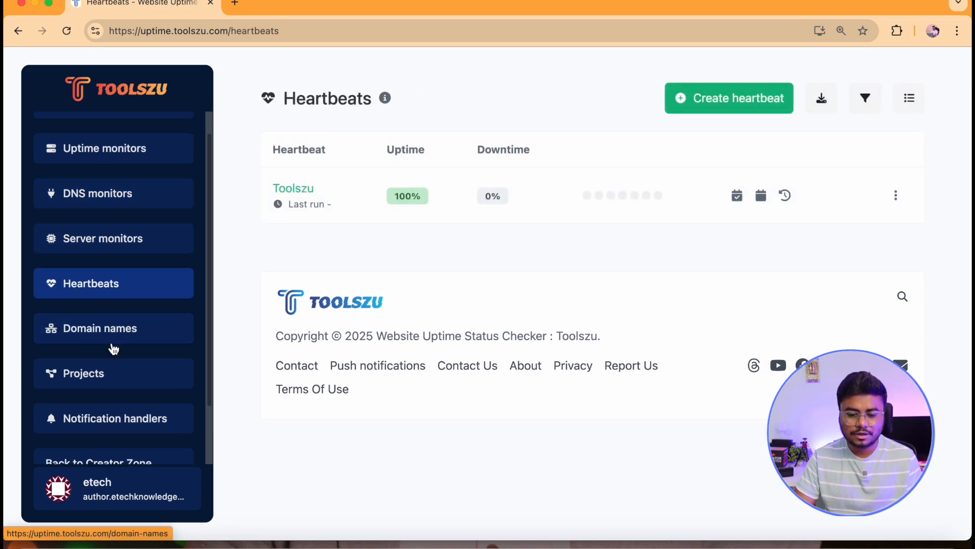
left_click(113, 331)
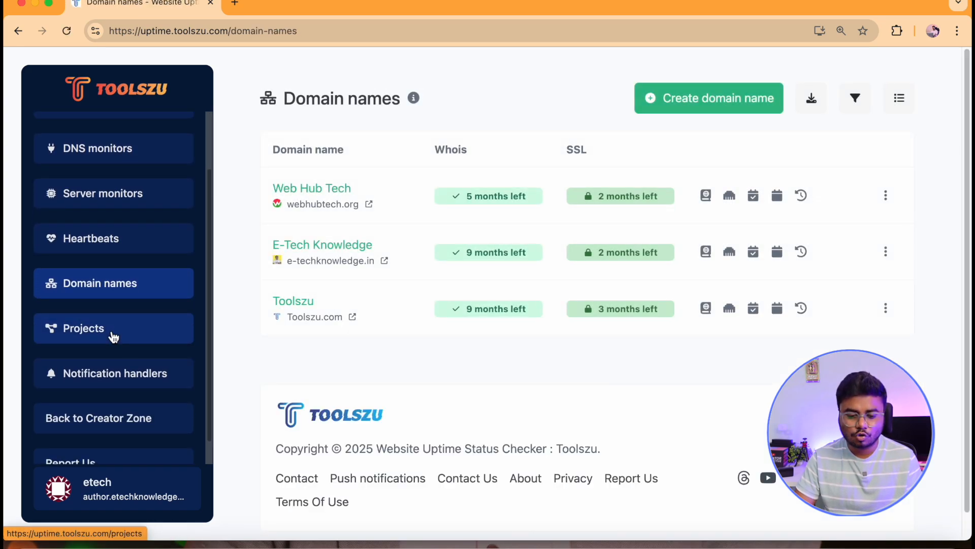
left_click(113, 373)
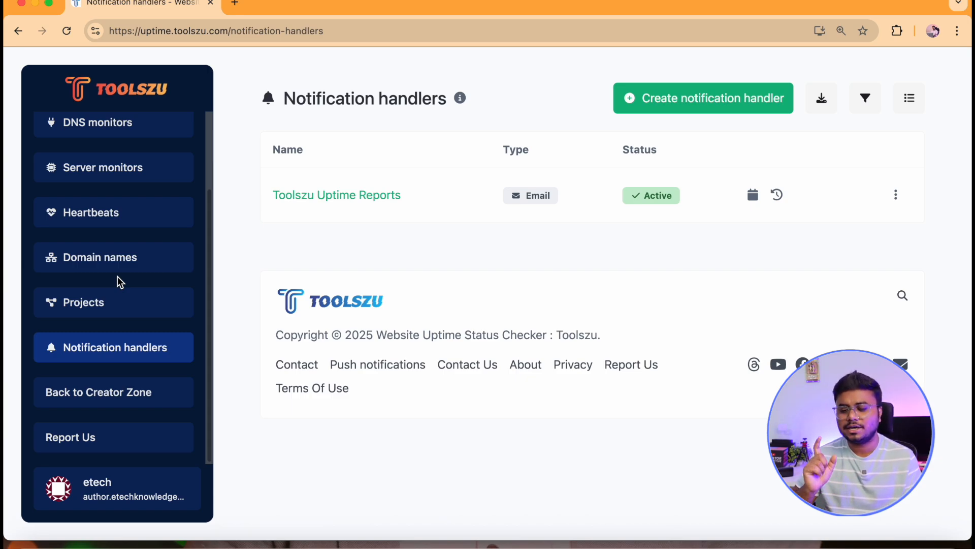
scroll(117, 280, "up", 2)
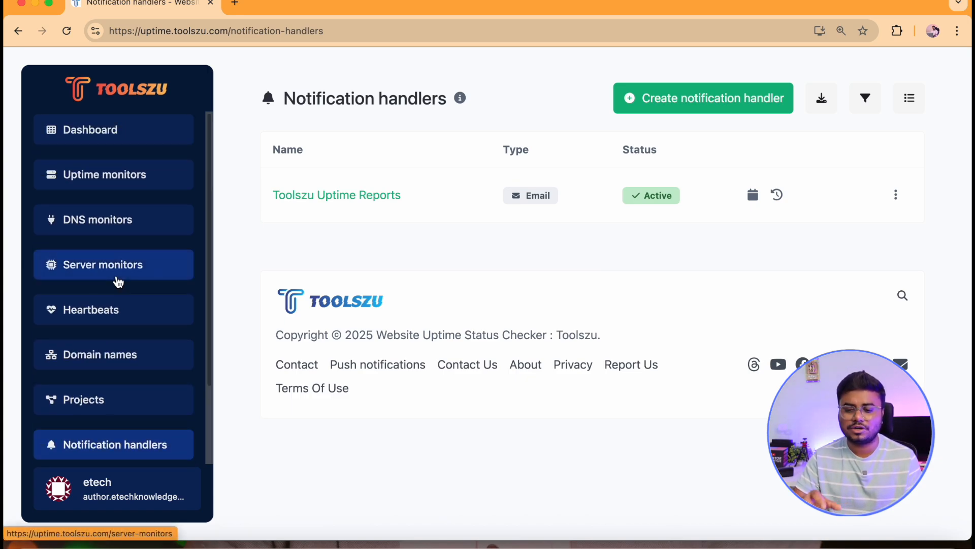
left_click(120, 185)
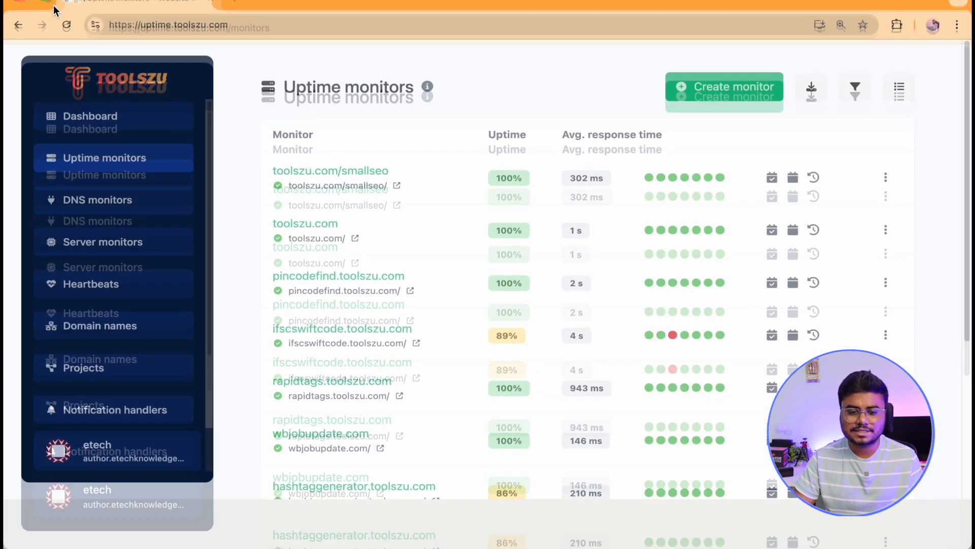
Inspect the uptime monitors list, examining the check status dots, response time and uptime tooltips.
scroll(542, 233, "down", 1)
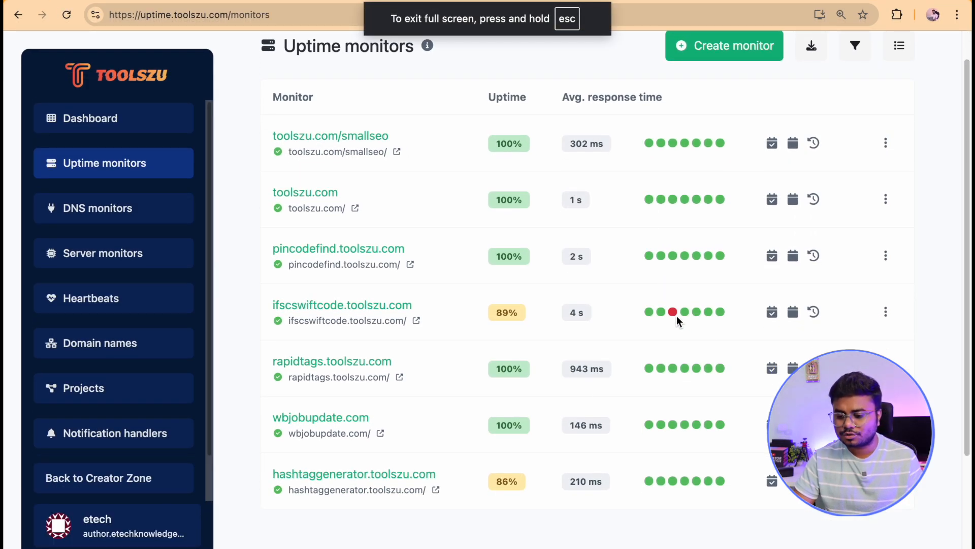
mouse_move(672, 313)
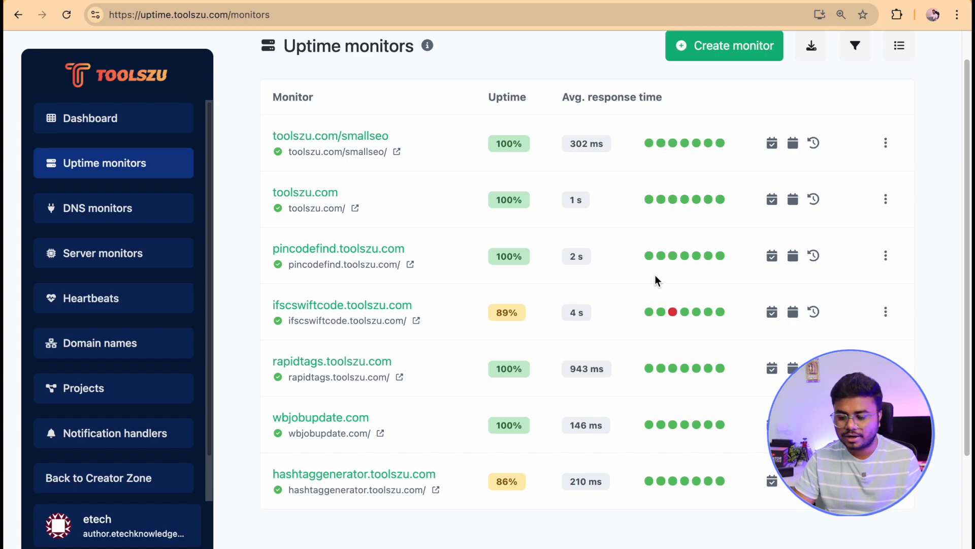
mouse_move(722, 261)
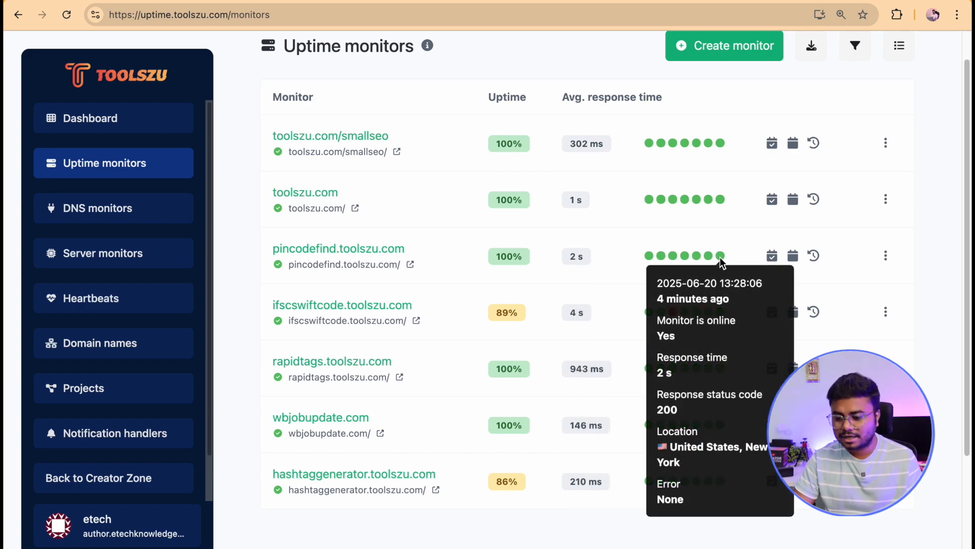
scroll(724, 267, "down", 2)
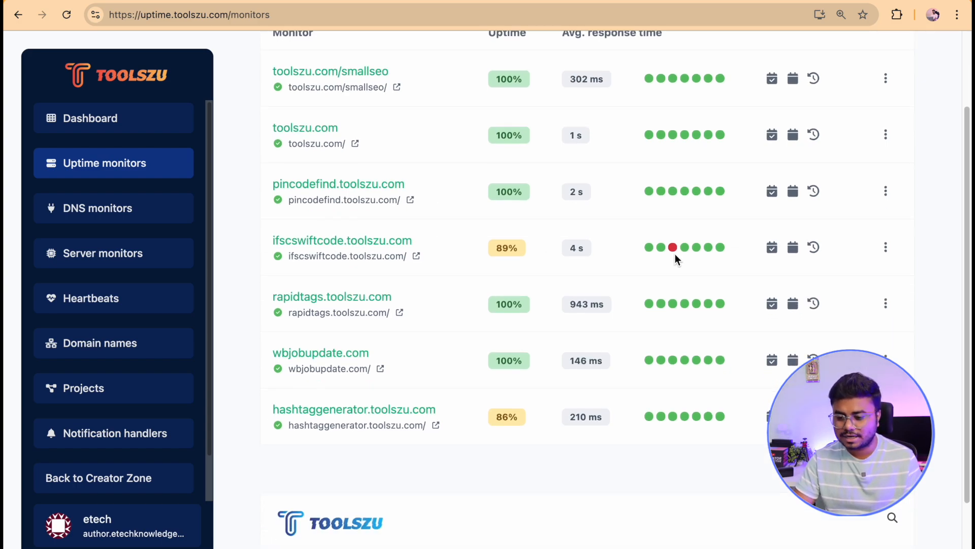
mouse_move(674, 249)
mouse_move(581, 255)
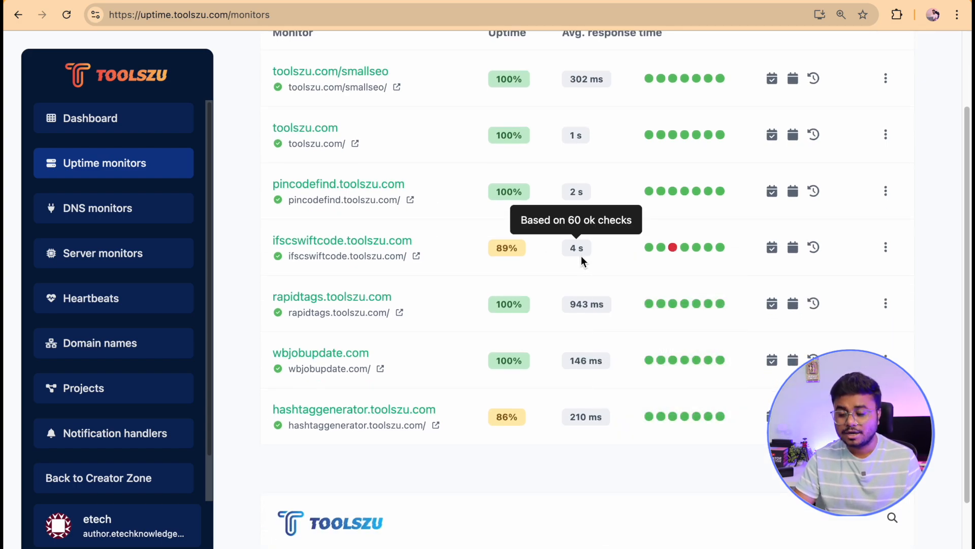
mouse_move(513, 251)
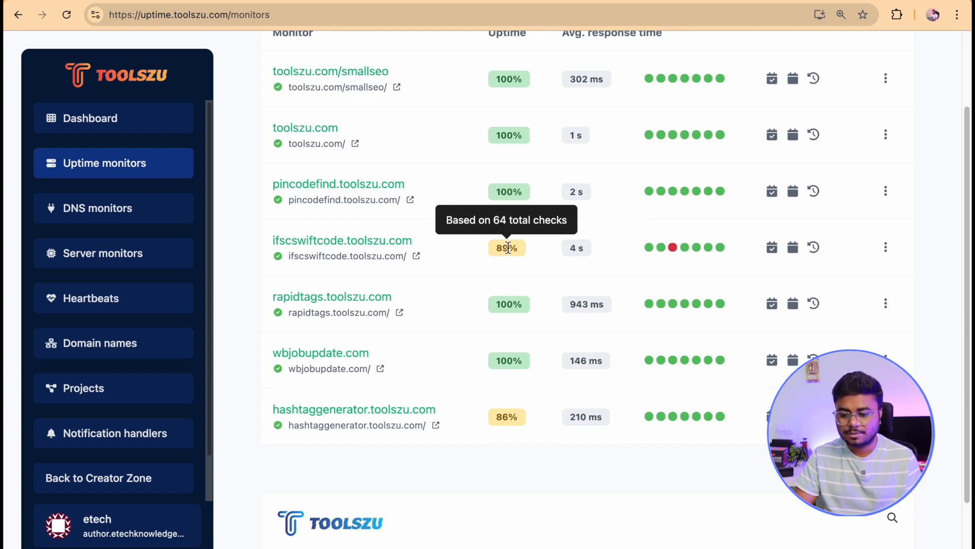
scroll(553, 287, "up", 1)
scroll(552, 284, "down", 2)
scroll(551, 285, "up", 2)
mouse_move(500, 394)
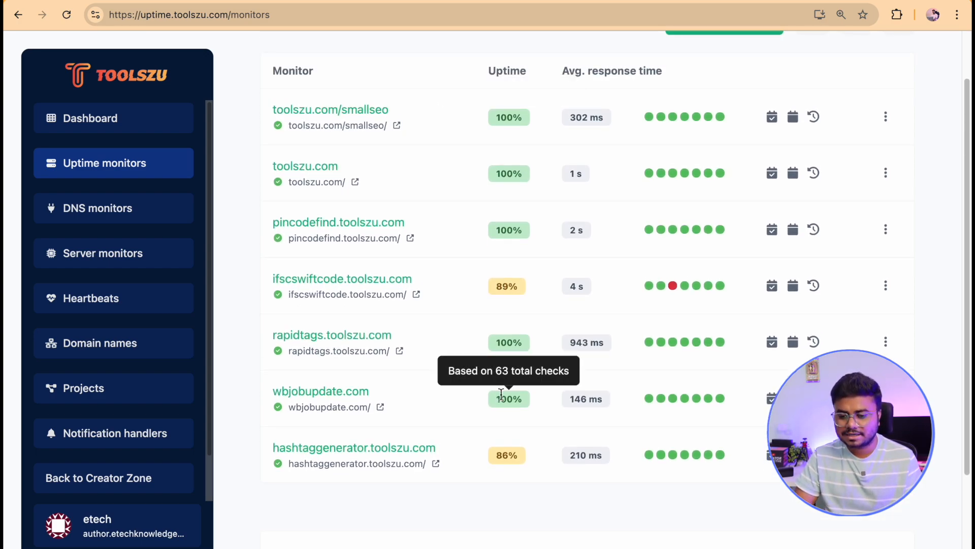
scroll(498, 447, "down", 2)
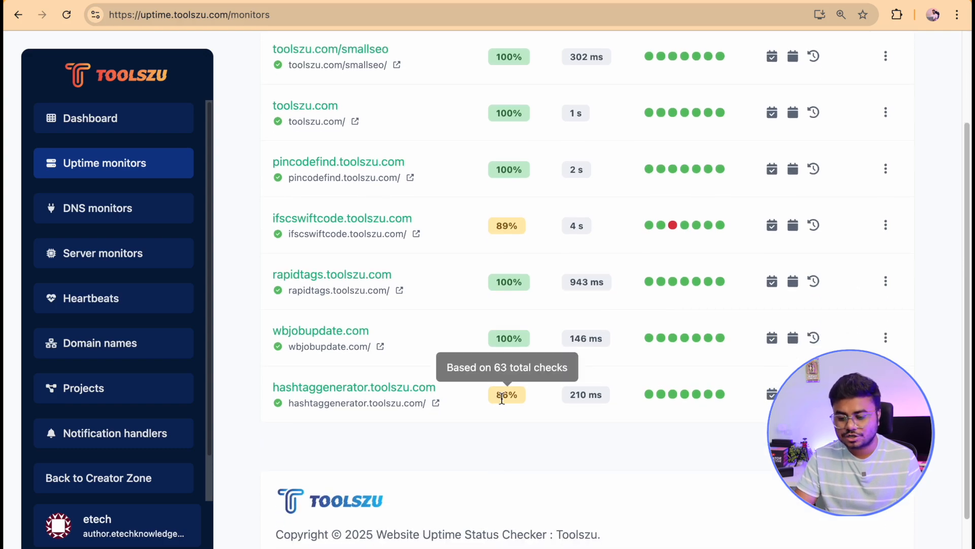
mouse_move(708, 401)
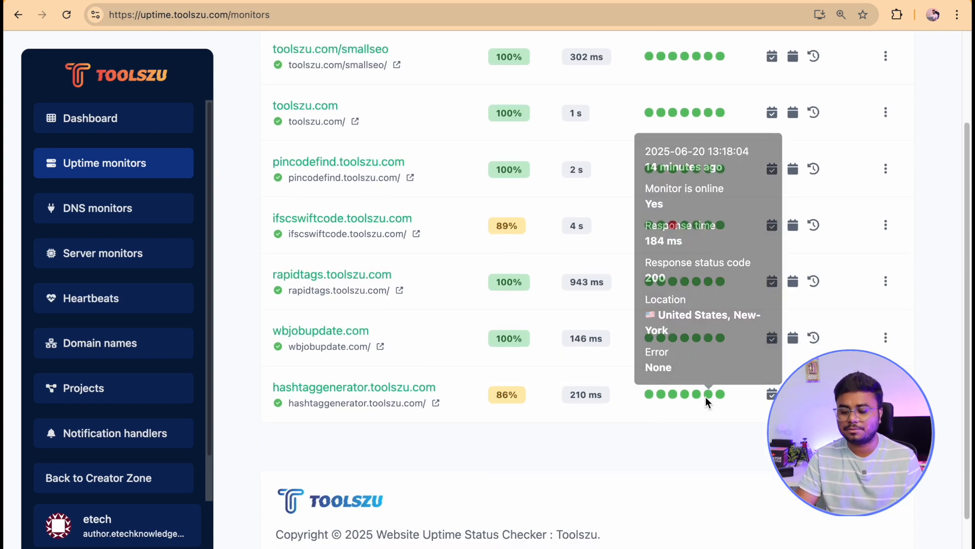
Open the hashtaggenerator.toolszu.com monitor's check logs and scroll through the recorded checks.
left_click(886, 394)
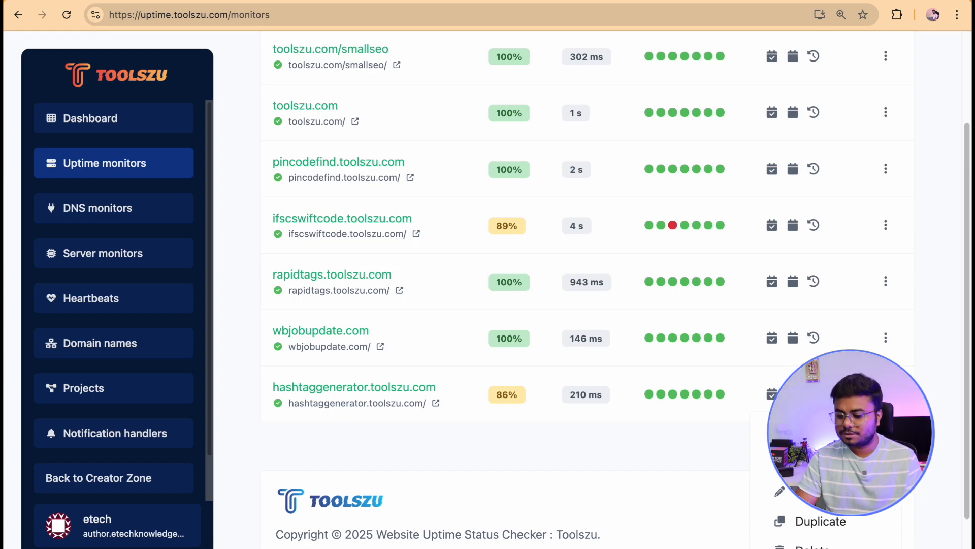
left_click(823, 461)
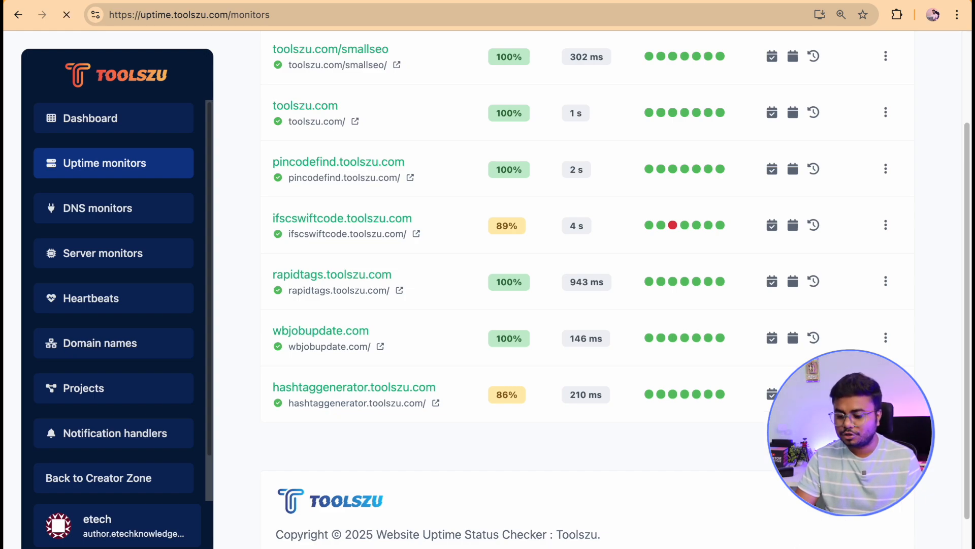
scroll(520, 306, "down", 2)
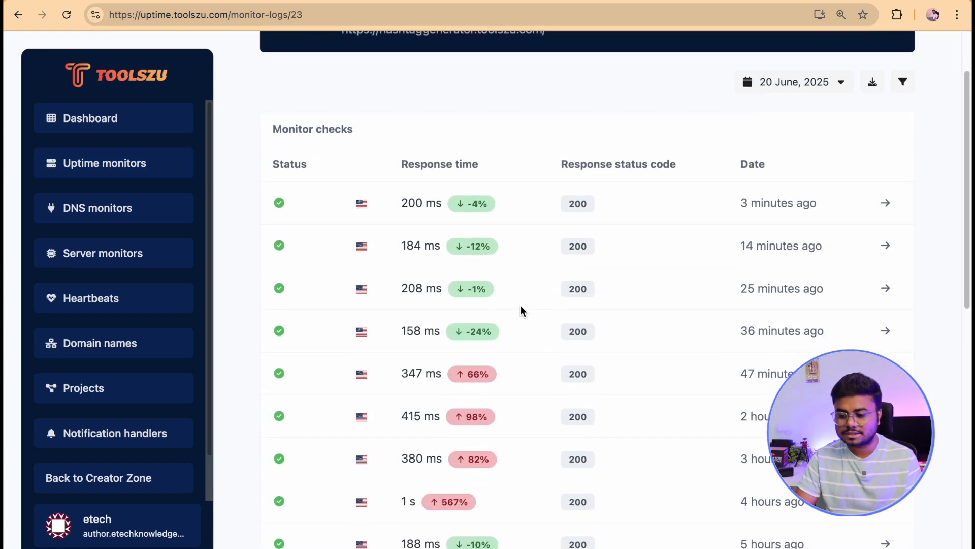
scroll(520, 306, "down", 10)
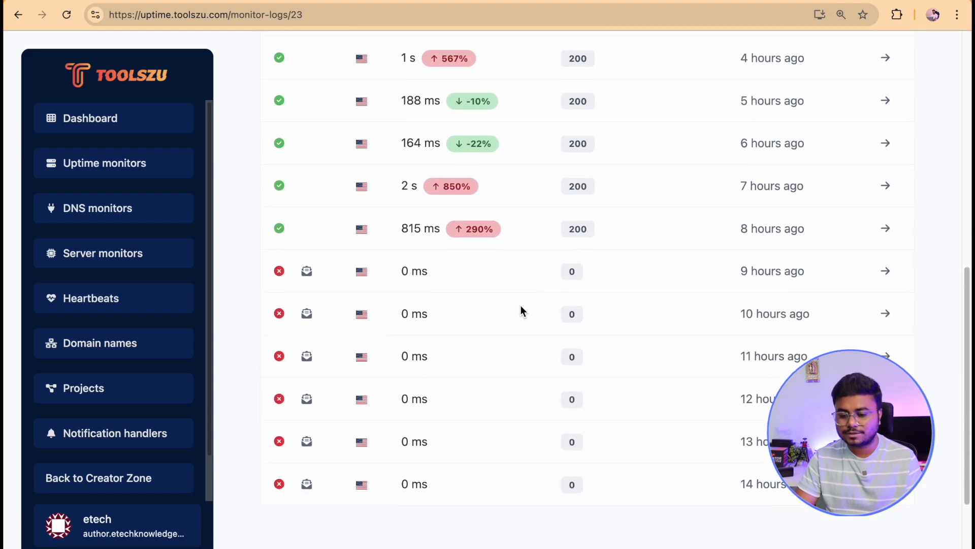
scroll(520, 306, "down", 4)
scroll(520, 306, "up", 15)
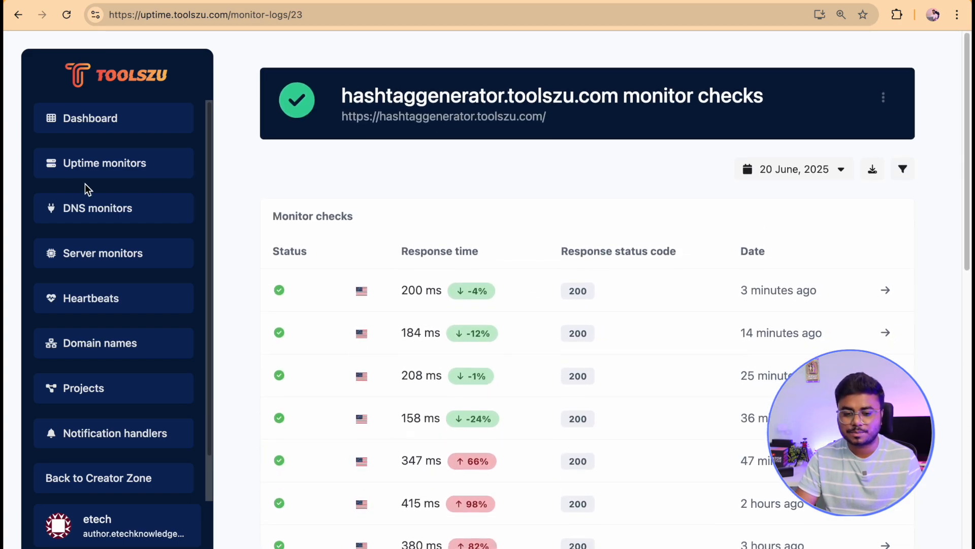
Open the hashtaggenerator.toolszu.com uptime monitor's statistics page from the uptime monitors list.
left_click(105, 162)
scroll(863, 321, "down", 5)
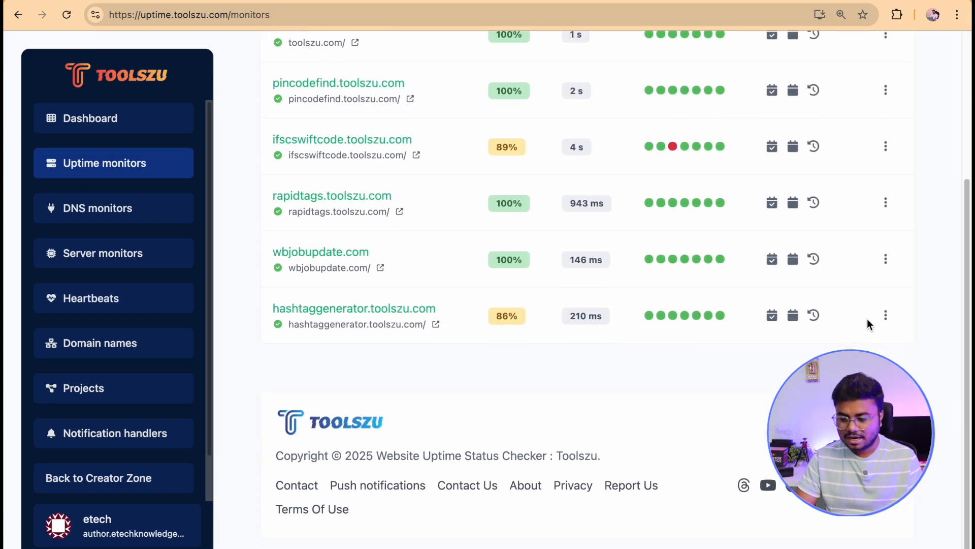
left_click(885, 316)
left_click(858, 348)
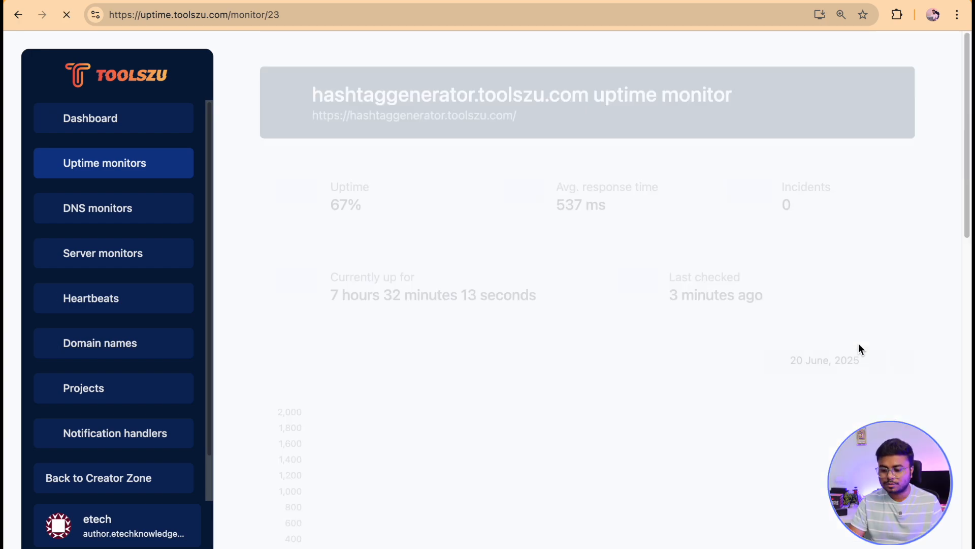
scroll(527, 314, "down", 4)
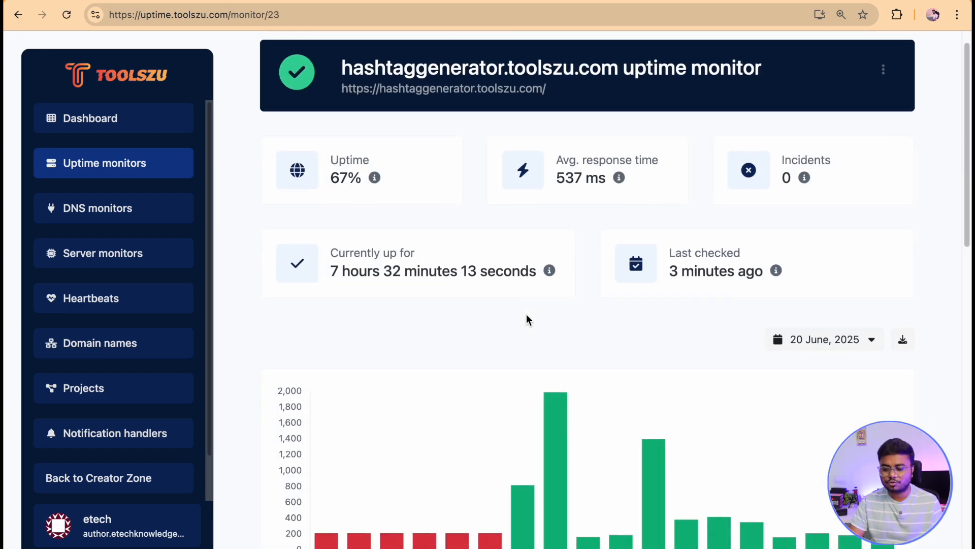
Switch the monitor statistics date range to Yesterday and review the chart.
left_click(815, 183)
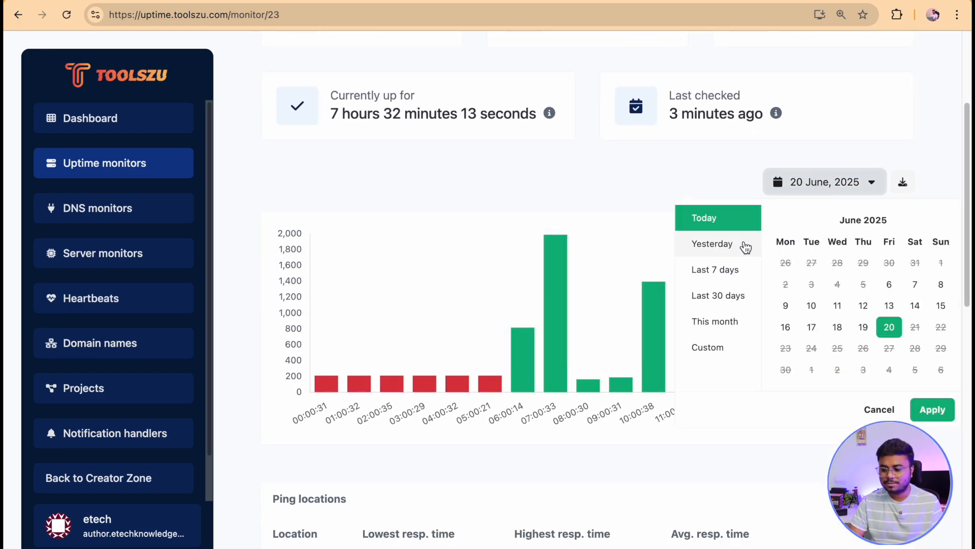
left_click(721, 245)
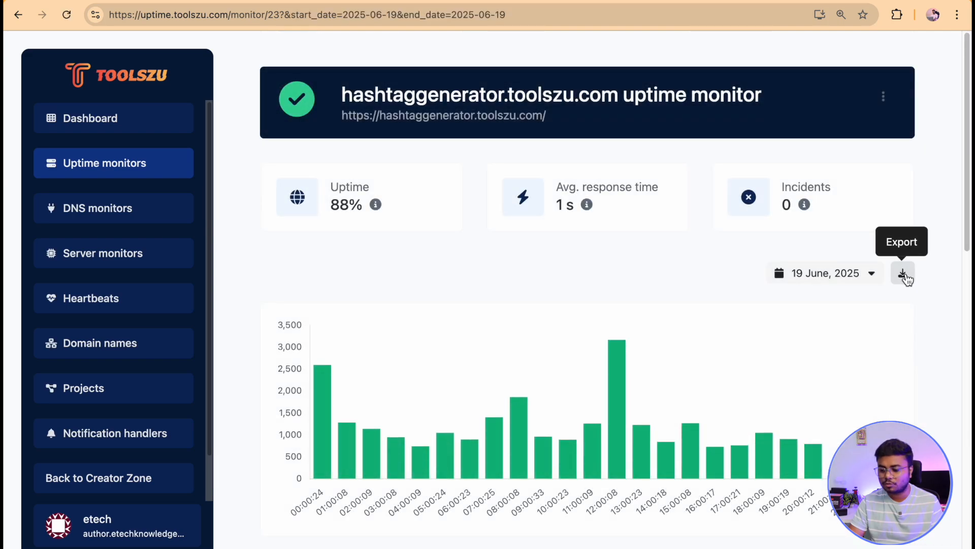
scroll(623, 274, "down", 10)
scroll(623, 271, "up", 15)
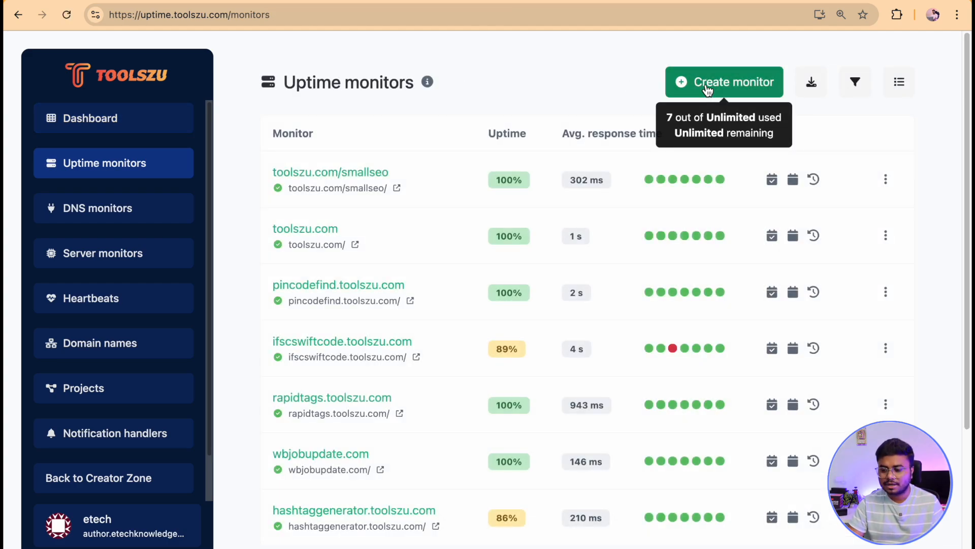
Start a new uptime monitor and name it Google uptime check.
left_click(708, 89)
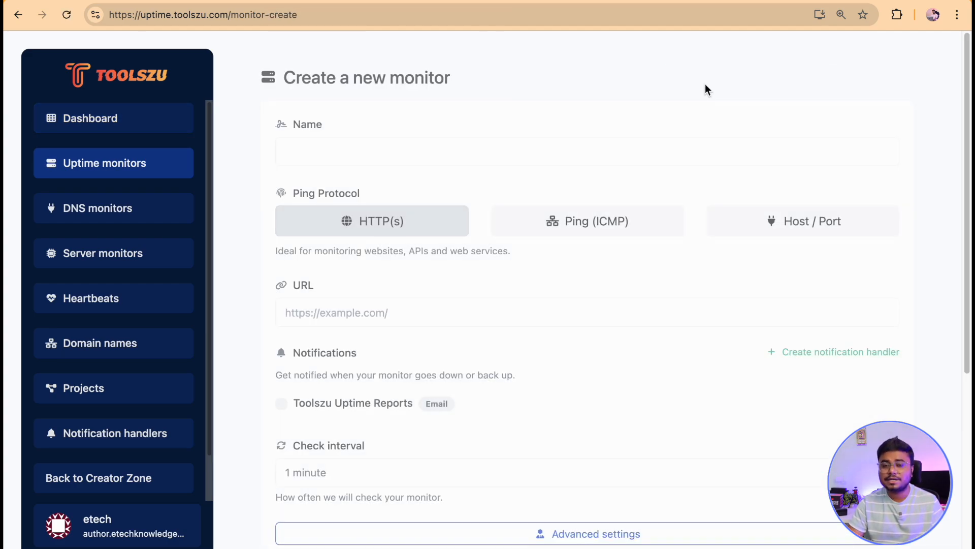
left_click(379, 149)
type("goo")
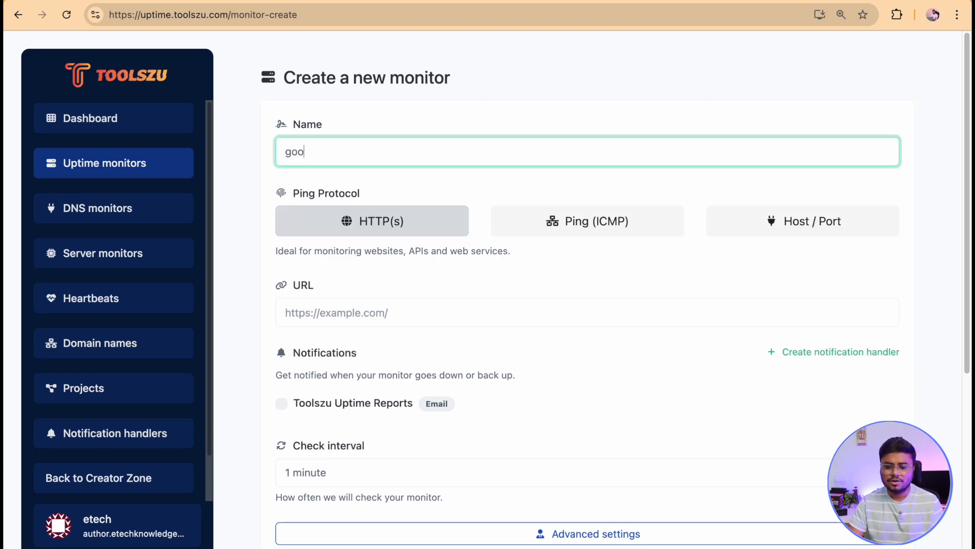
type("gle uop")
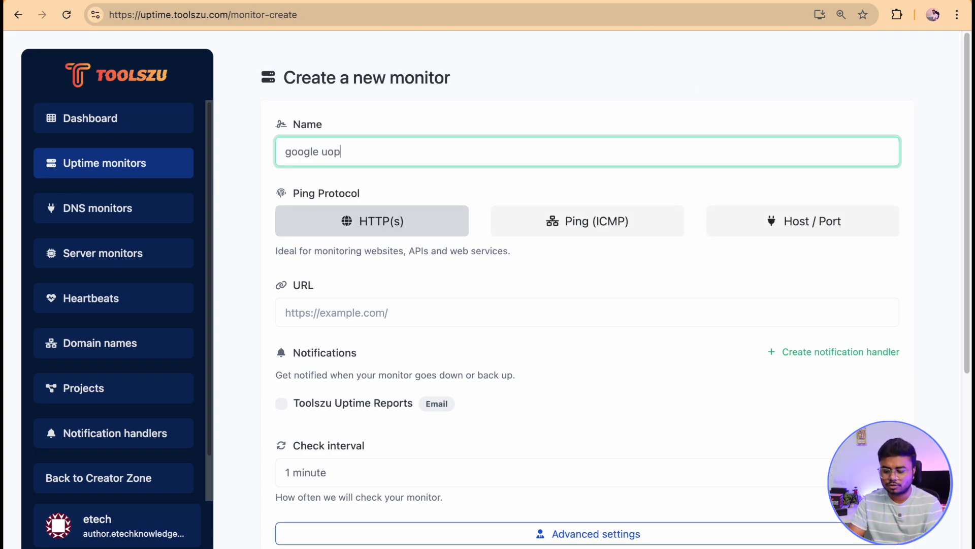
type("pte che")
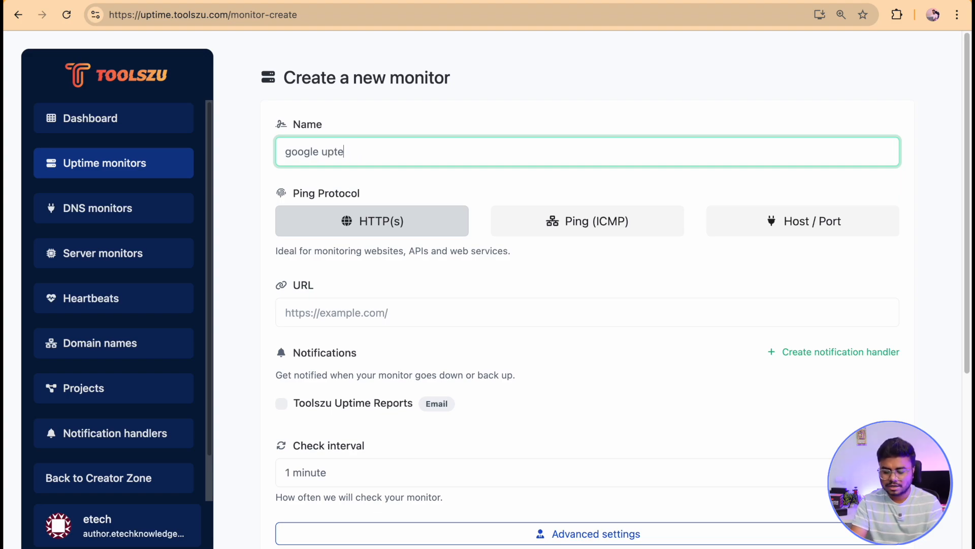
key("BackSpace")
key("BackSpace")
key("BackSpace")
key("BackSpace")
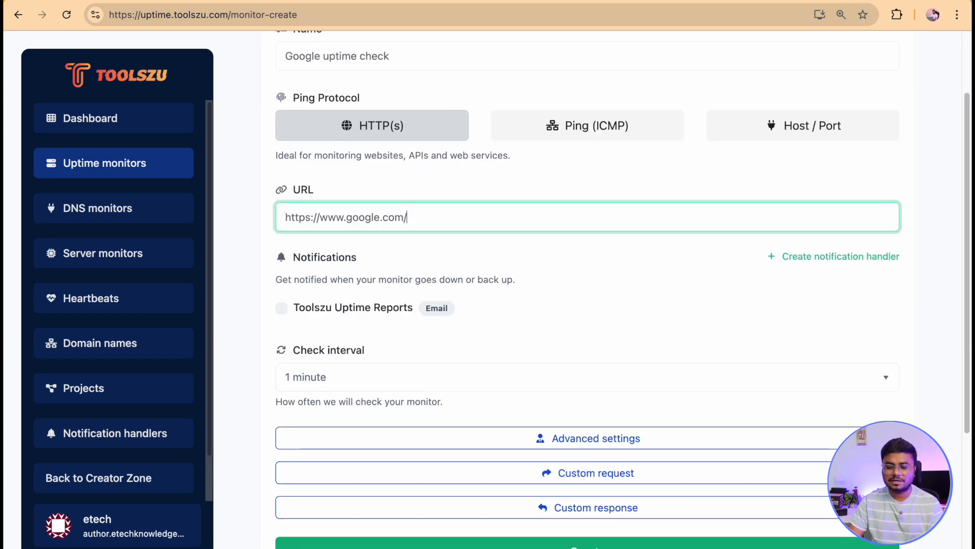
triple_click(442, 217)
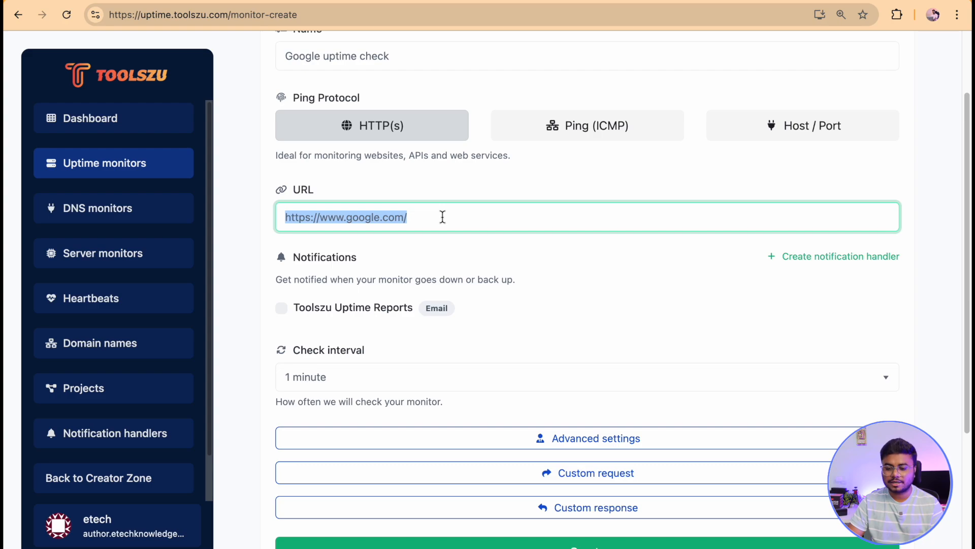
left_click(497, 264)
left_click(282, 309)
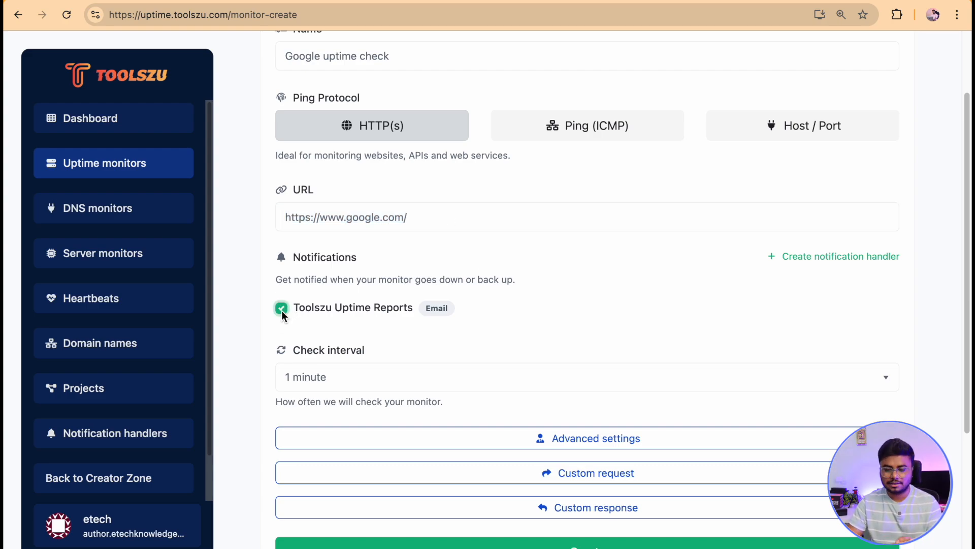
Browse the notification type options available when creating a new notification handler.
left_click(464, 2)
left_click(387, 228)
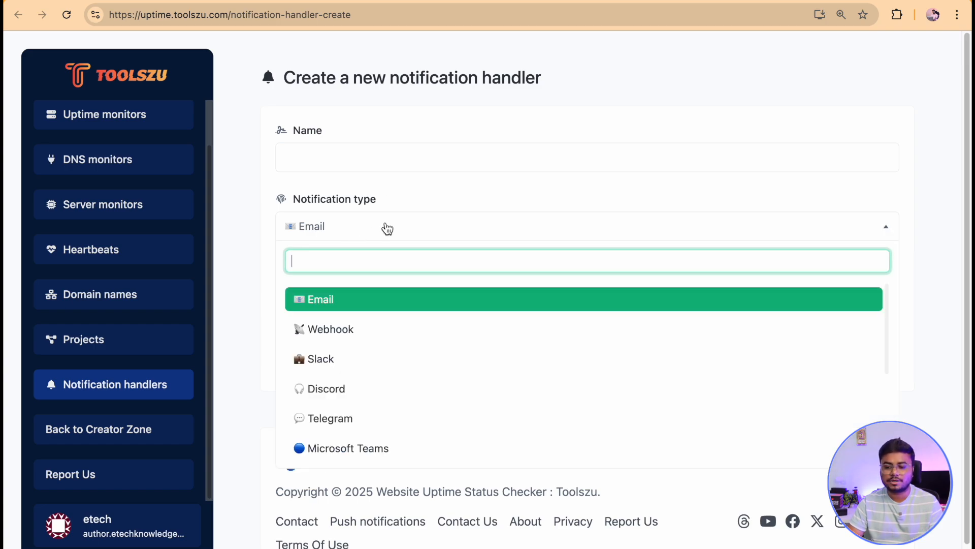
scroll(354, 420, "down", 1)
scroll(354, 421, "down", 3)
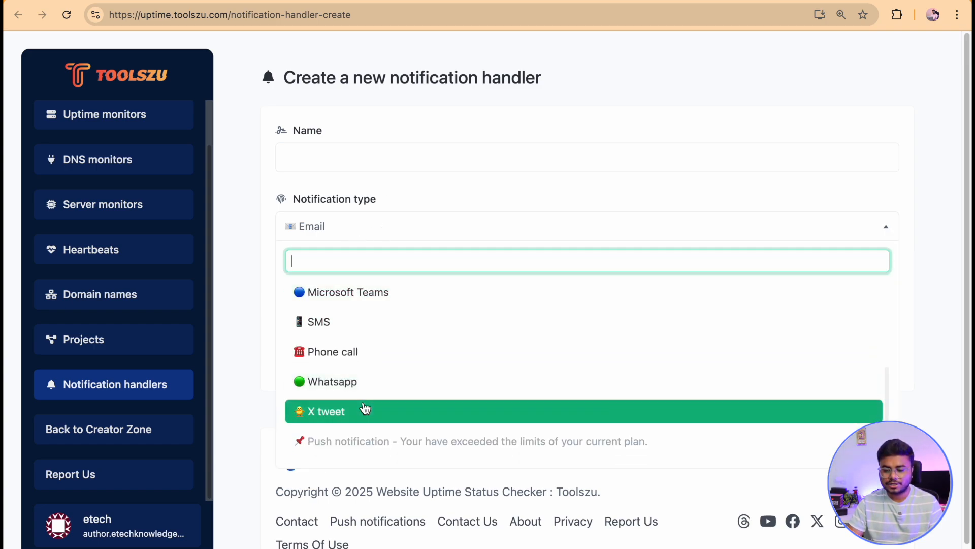
scroll(364, 405, "down", 1)
scroll(356, 276, "up", 3)
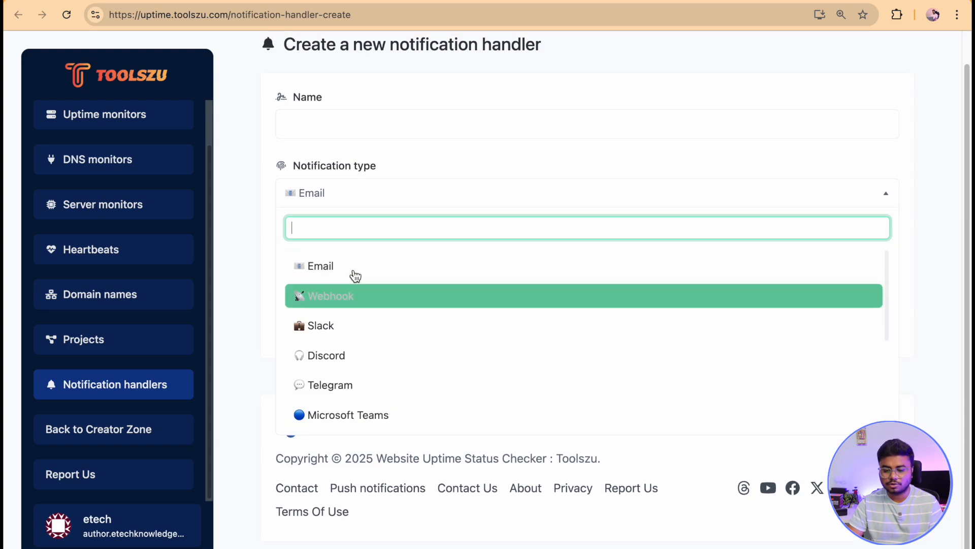
left_click(339, 269)
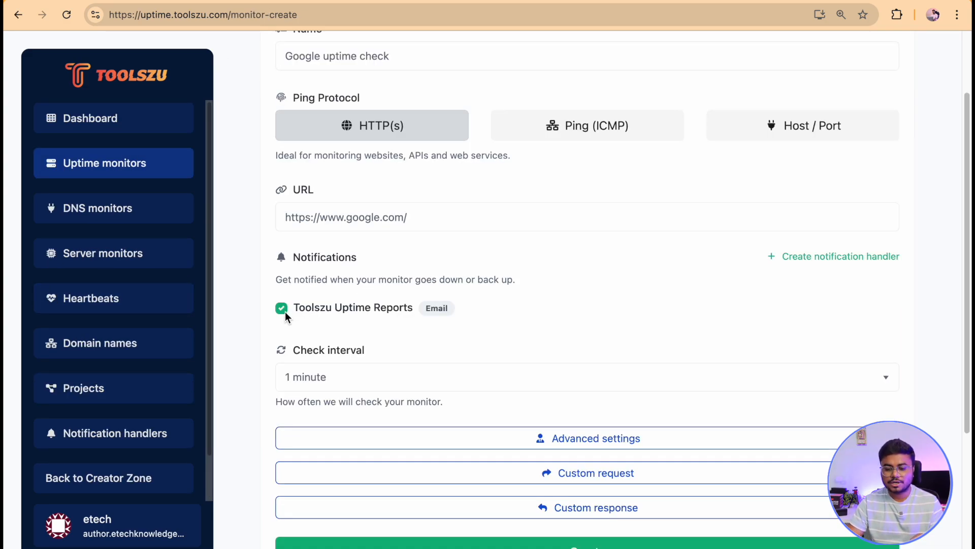
Set the monitor's check interval to 10 minutes.
scroll(302, 339, "down", 2)
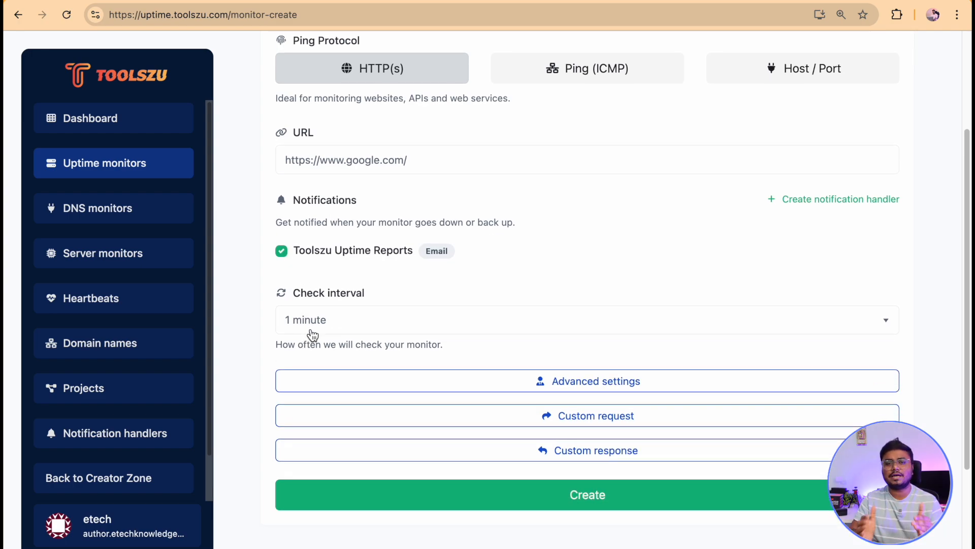
left_click(342, 320)
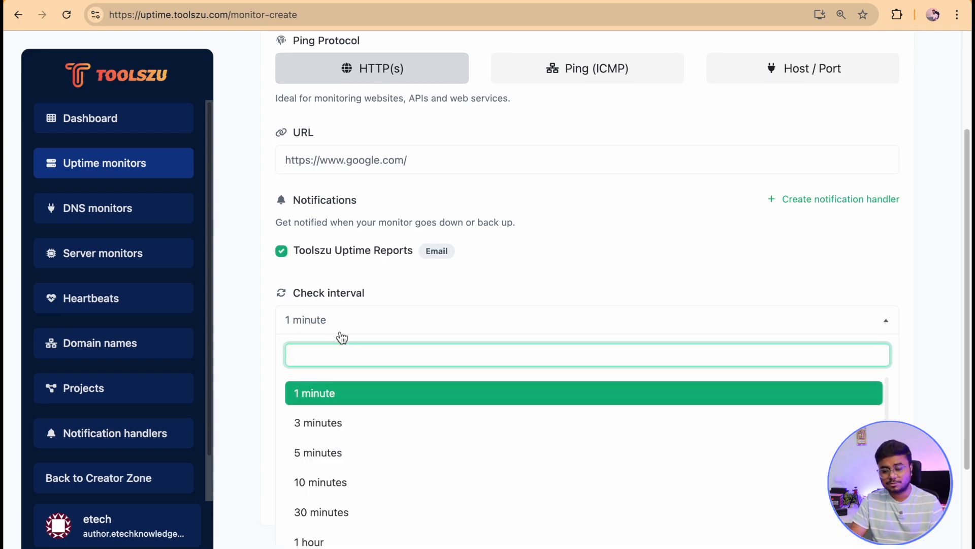
left_click(349, 493)
Expand the advanced settings and review the ping location and request timeout options.
scroll(349, 480, "down", 1)
scroll(349, 479, "down", 1)
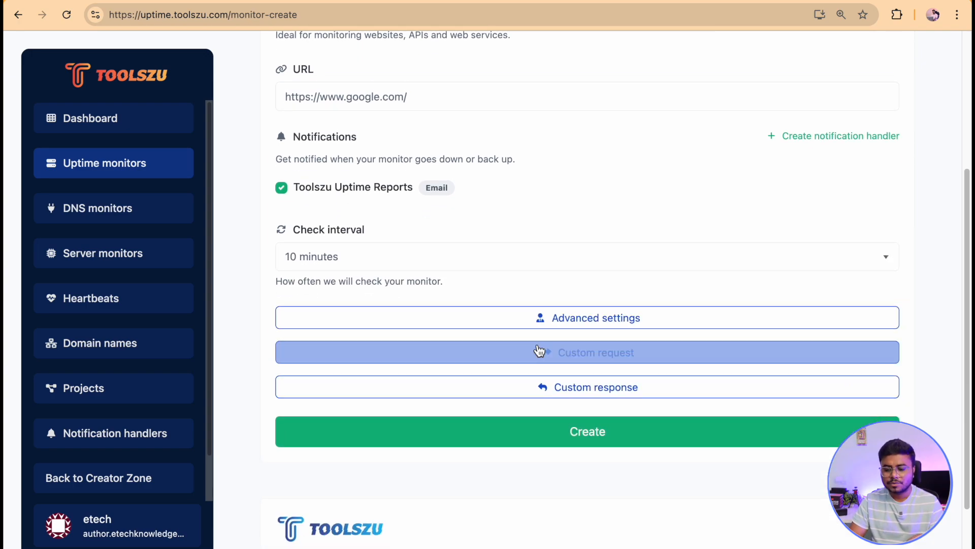
left_click(539, 319)
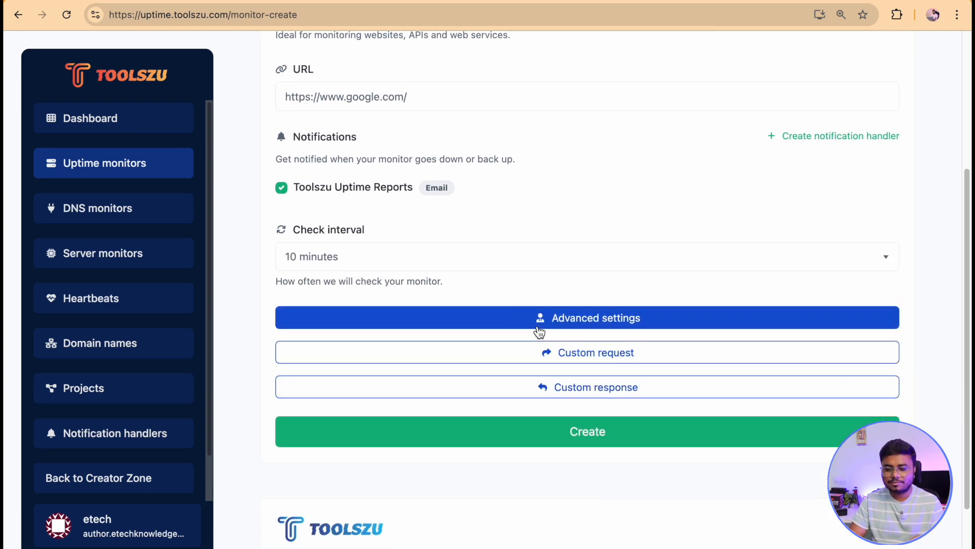
scroll(537, 327, "down", 5)
scroll(536, 328, "down", 1)
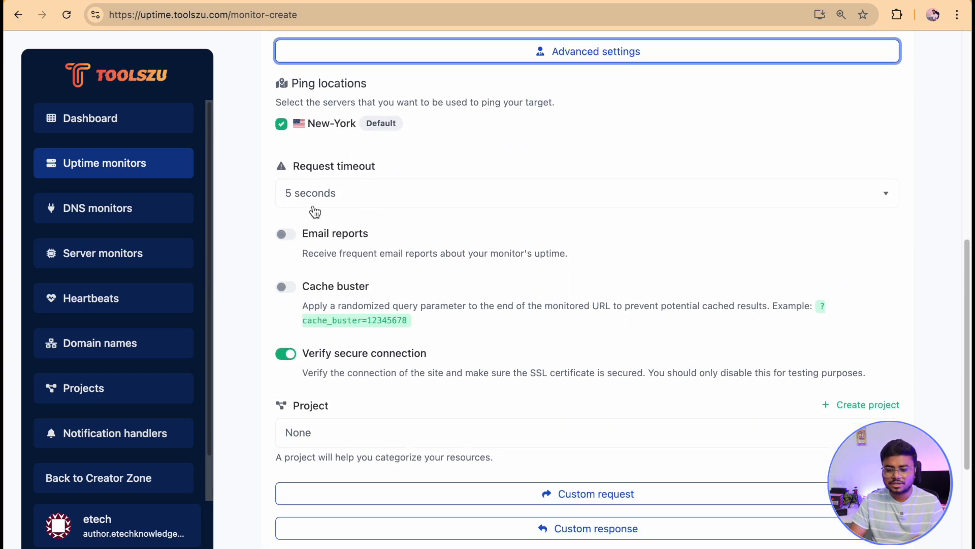
left_click(346, 191)
left_click(238, 291)
Expand the custom request and custom response sections, then create the Google uptime check monitor.
scroll(238, 292, "down", 1)
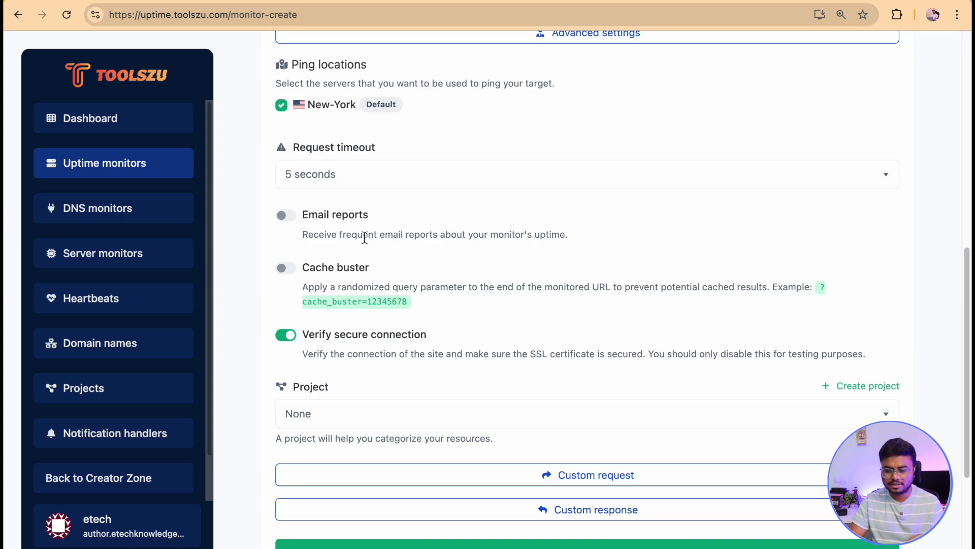
scroll(365, 237, "down", 5)
left_click(462, 277)
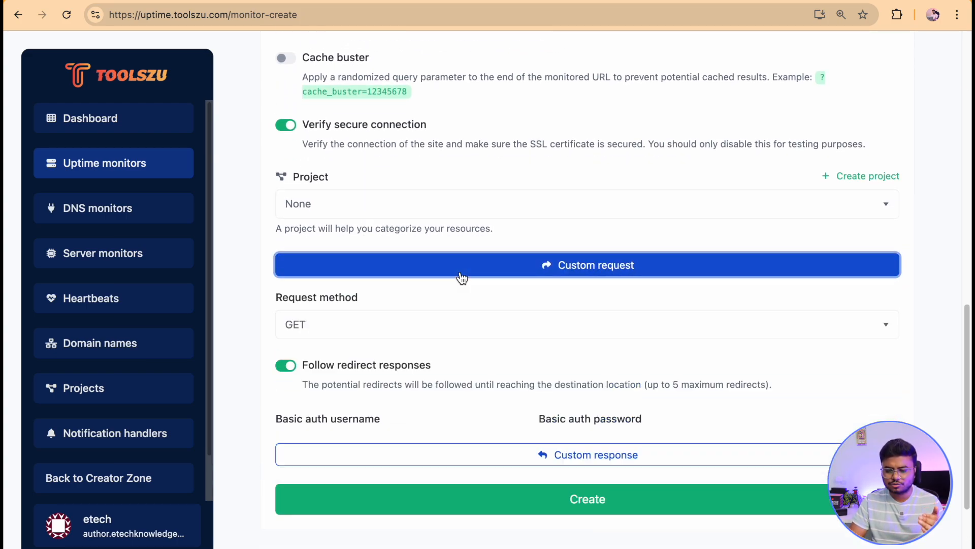
scroll(461, 277, "down", 6)
left_click(462, 279)
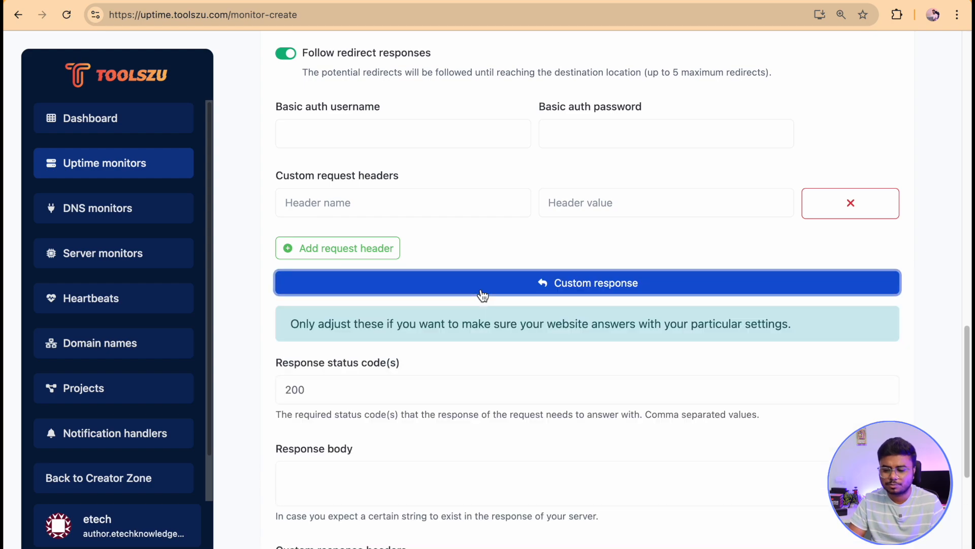
scroll(482, 296, "down", 7)
left_click(522, 335)
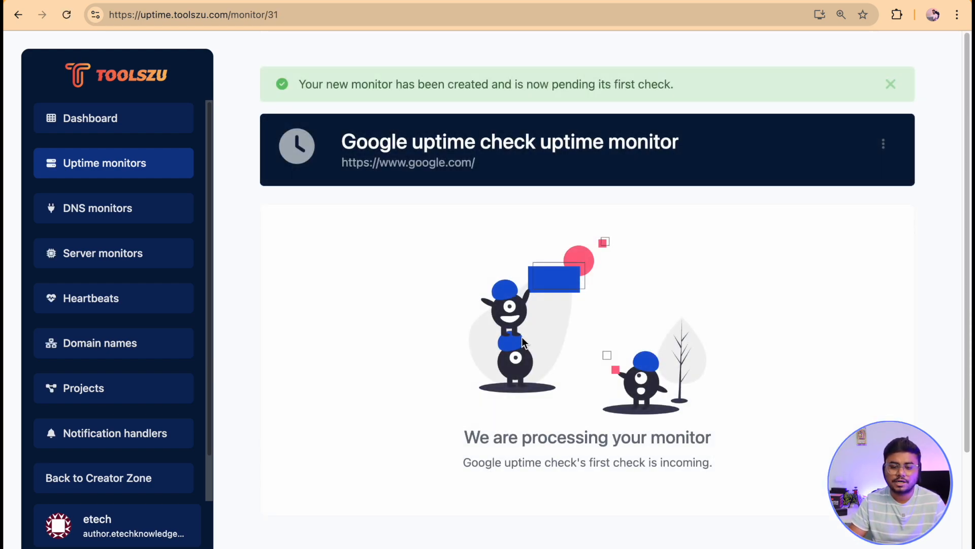
Return to the uptime monitors list and open the new Google monitor's site link.
left_click(125, 165)
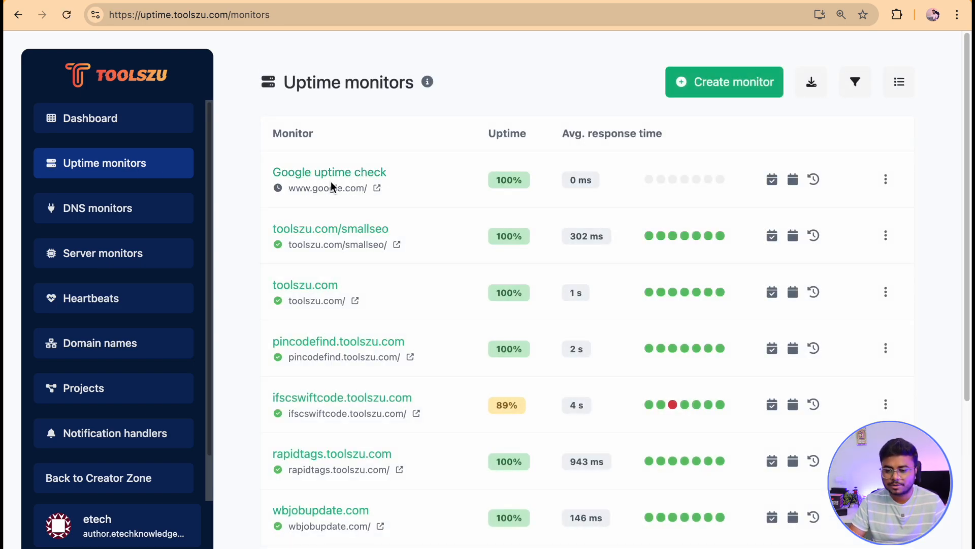
left_click(377, 188)
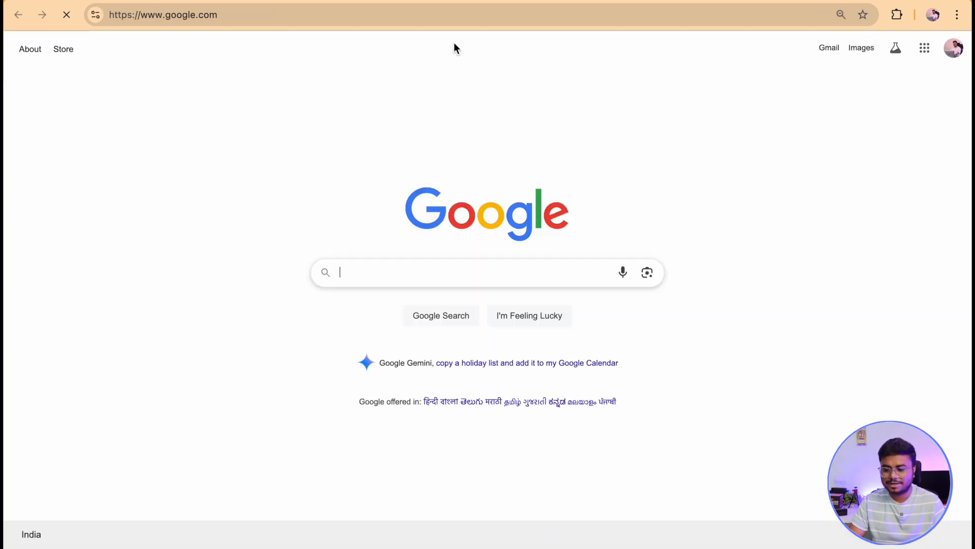
left_click(524, 1)
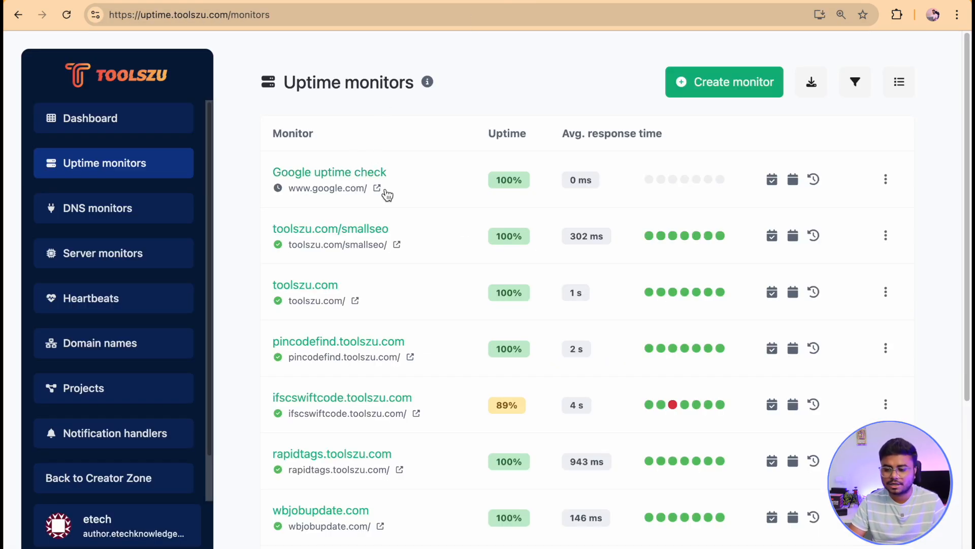
mouse_move(508, 186)
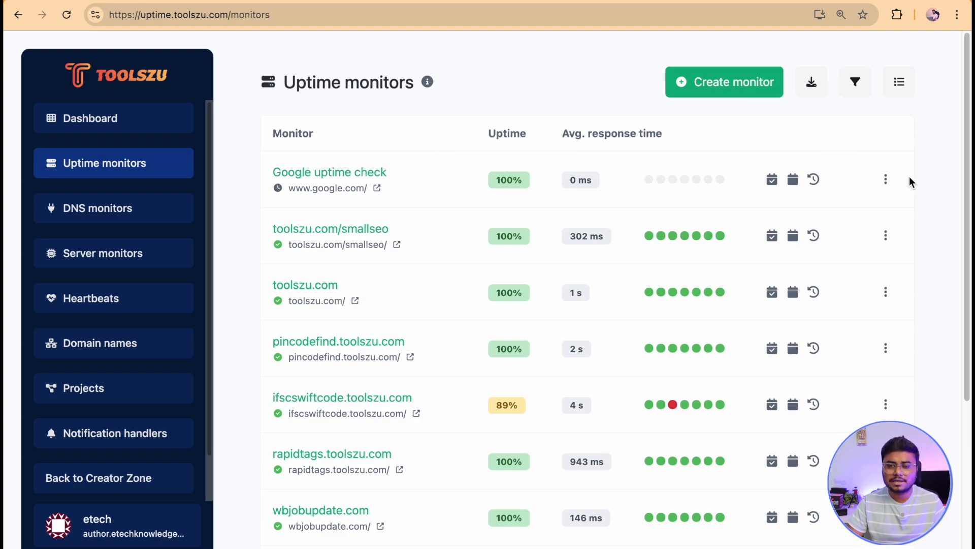
Open the DNS monitors page and the new DNS monitor form, reviewing its check interval options.
left_click(144, 201)
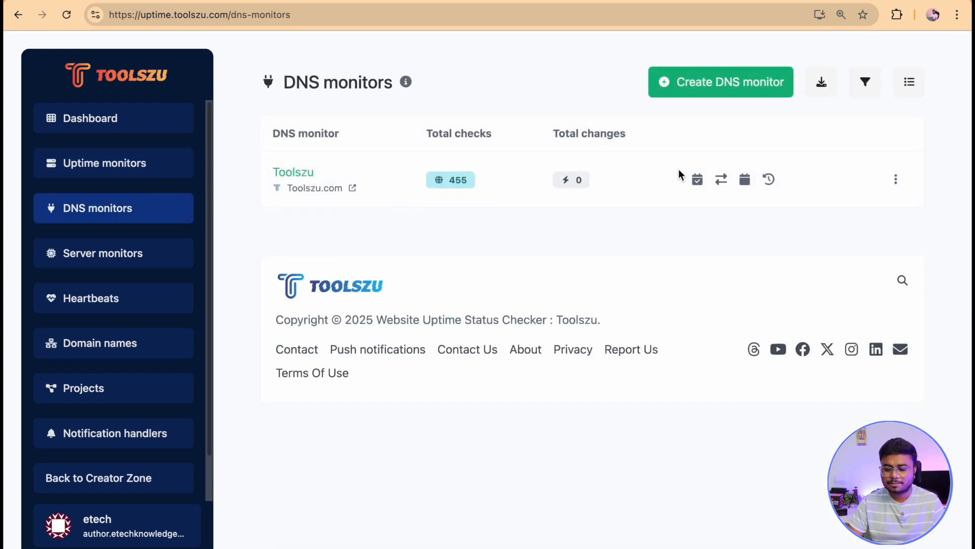
left_click(730, 82)
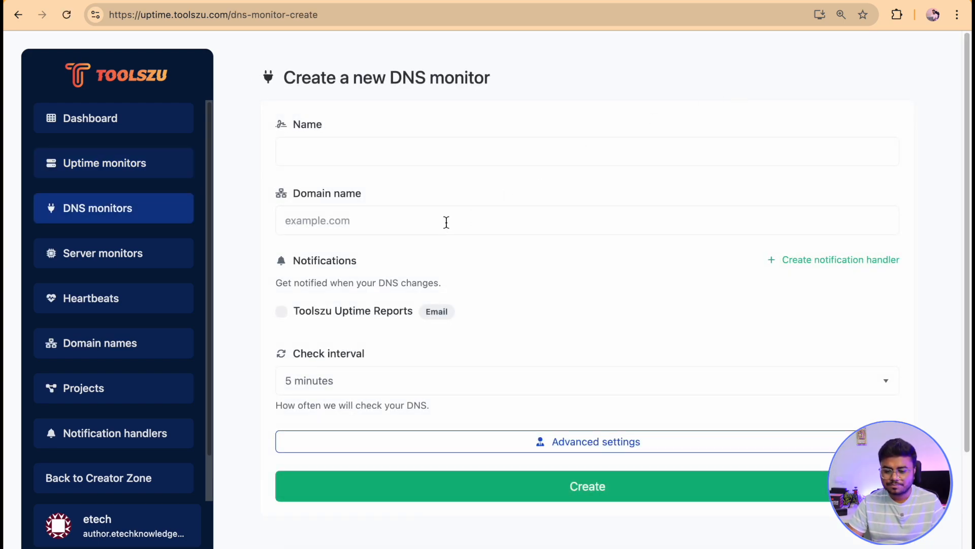
left_click(355, 382)
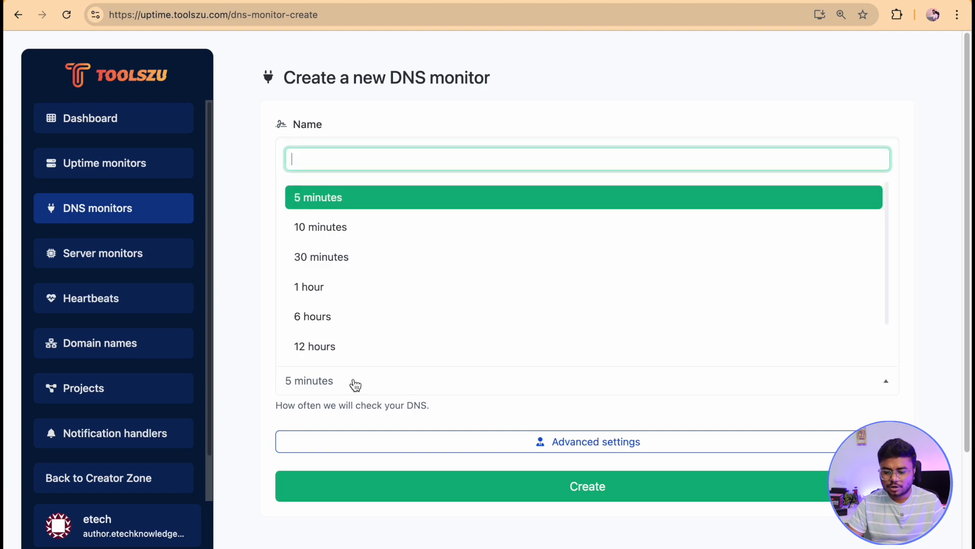
left_click(251, 316)
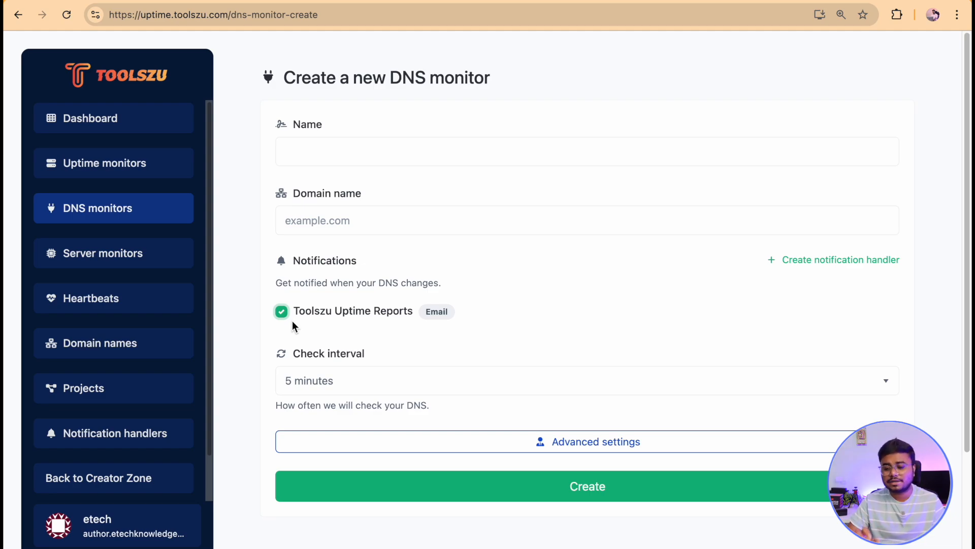
Start a new server monitor and set its identifier to 34.3423.324.23.
left_click(59, 264)
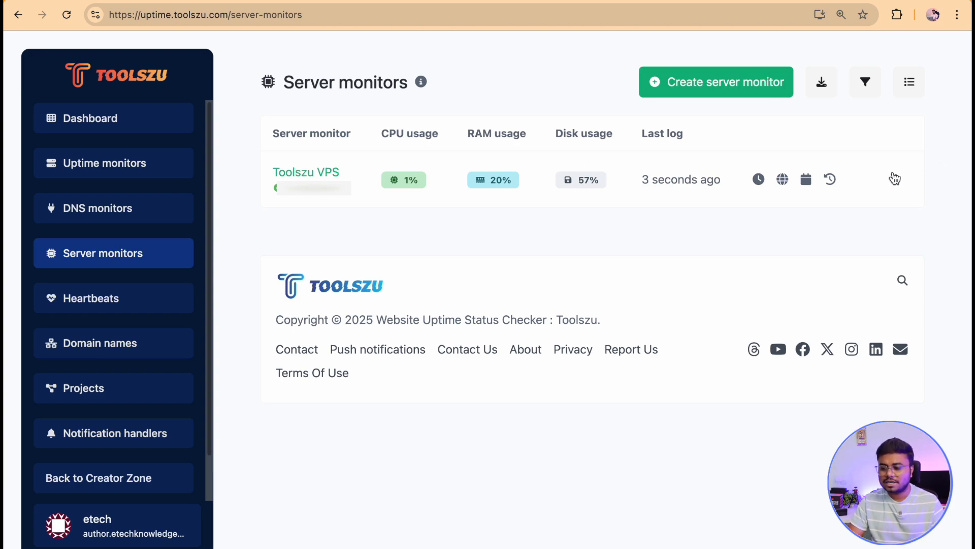
left_click(709, 83)
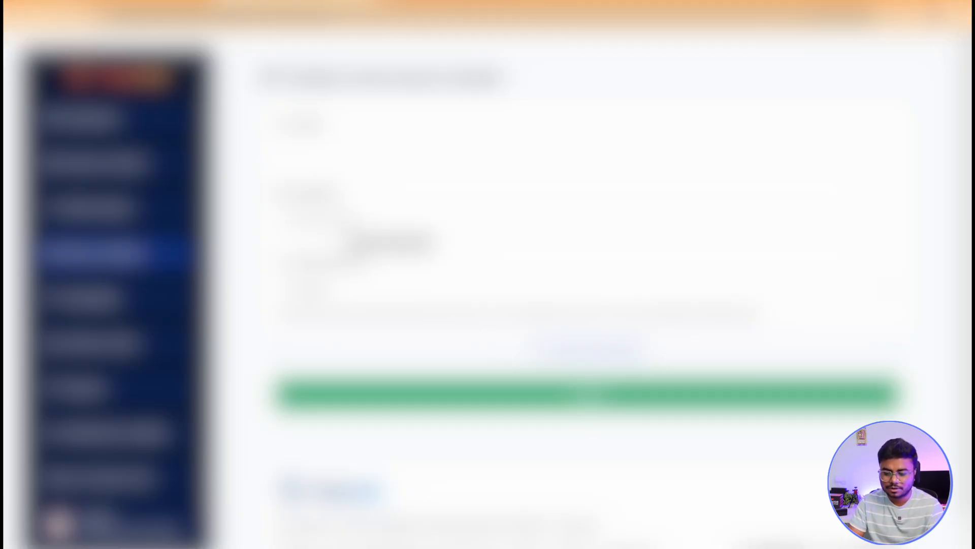
right_click(337, 224)
left_click(370, 329)
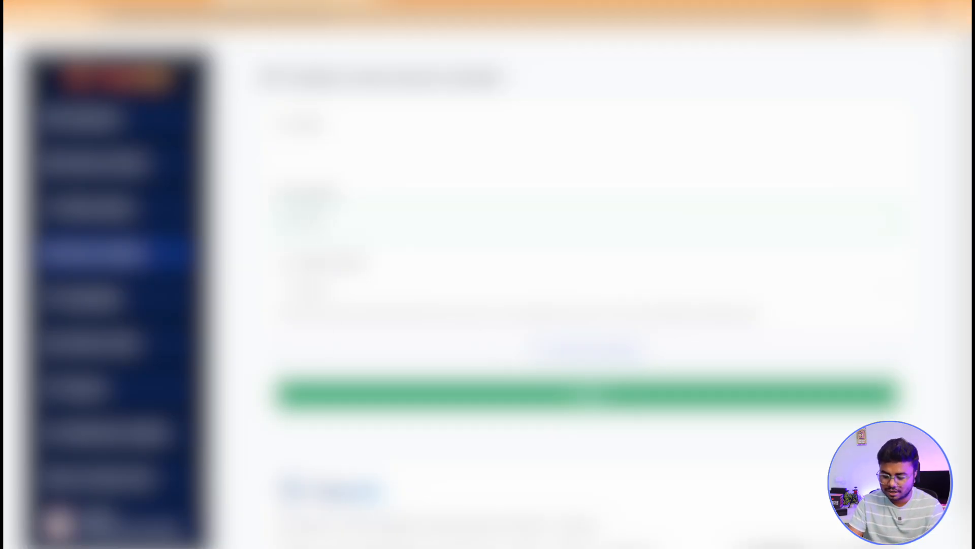
key("BackSpace")
key("BackSpace")
key("BackSpace")
type(".3423.324.23")
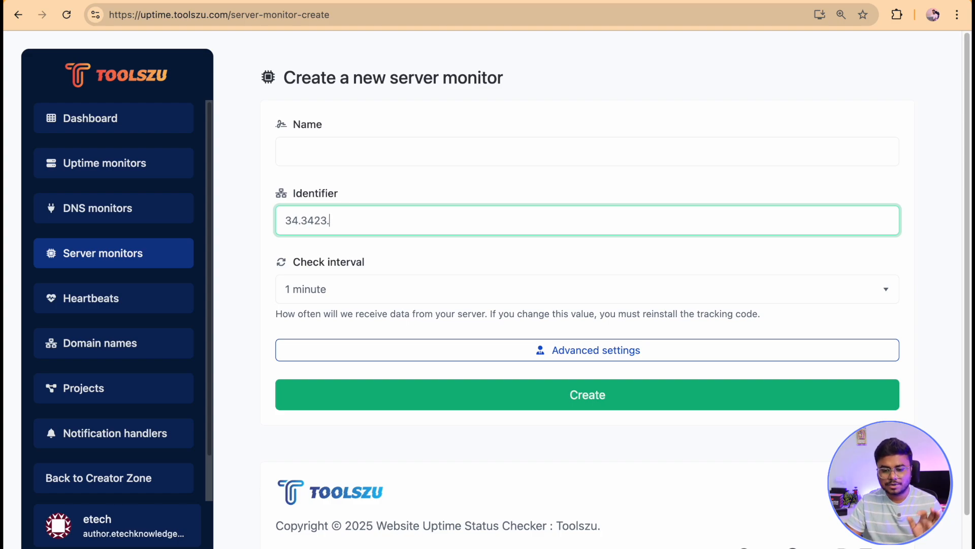
Name the server monitor my vps uptime.
left_click(351, 151)
type("example vps")
key("ctrl+a")
key("BackSpace")
type("my vps uptime")
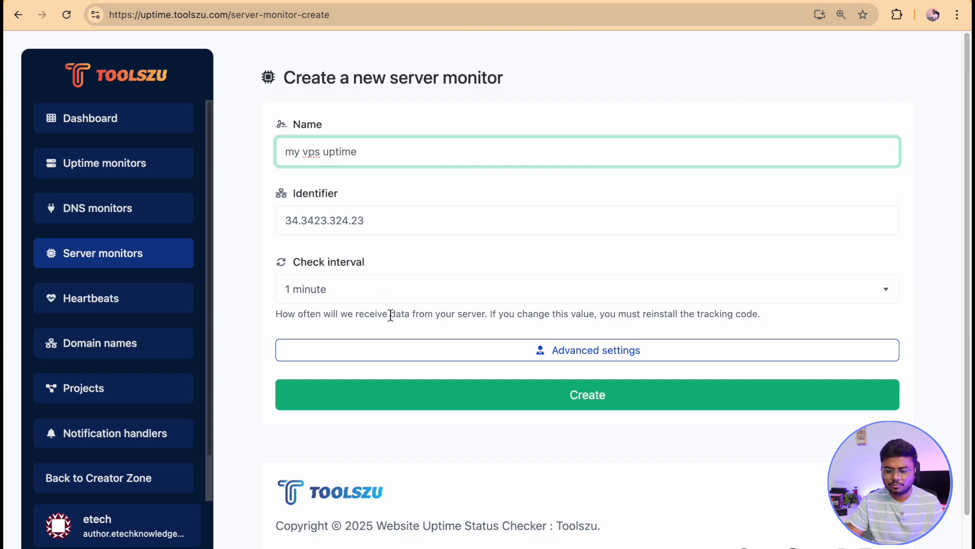
Set the server monitor's check interval to 15 minutes and expand its advanced settings.
left_click(403, 297)
left_click(376, 456)
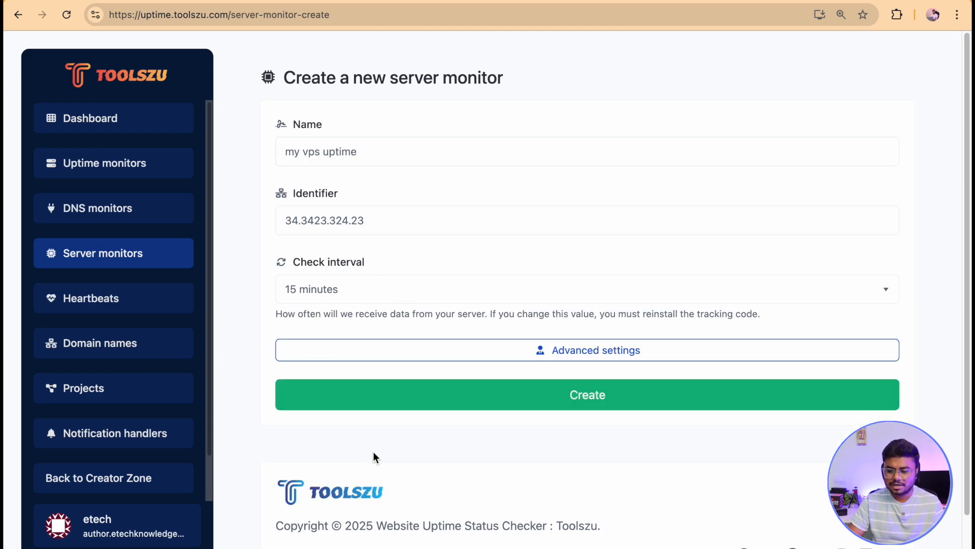
left_click(443, 359)
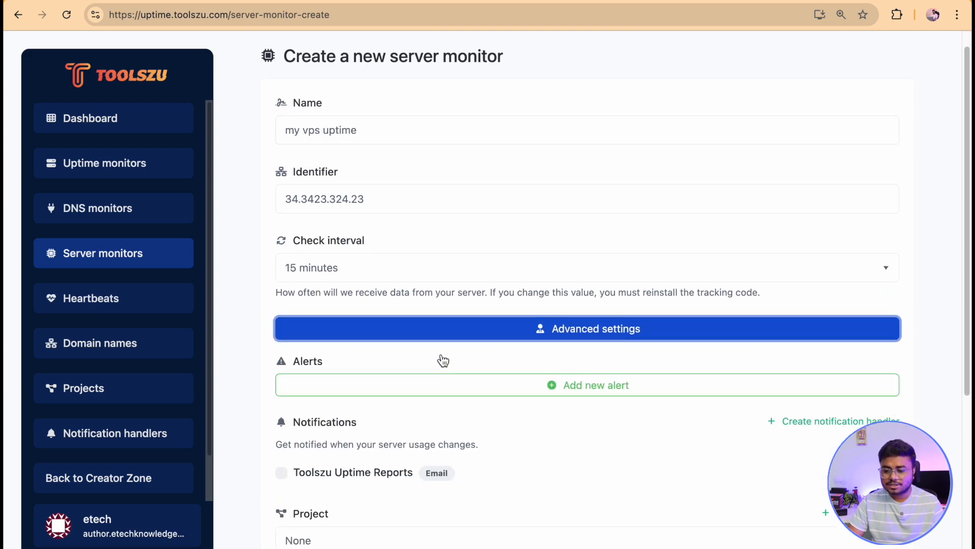
Add a CPU usage alert for values higher than 70% and enable Toolszu Uptime Reports email notifications.
scroll(441, 359, "down", 5)
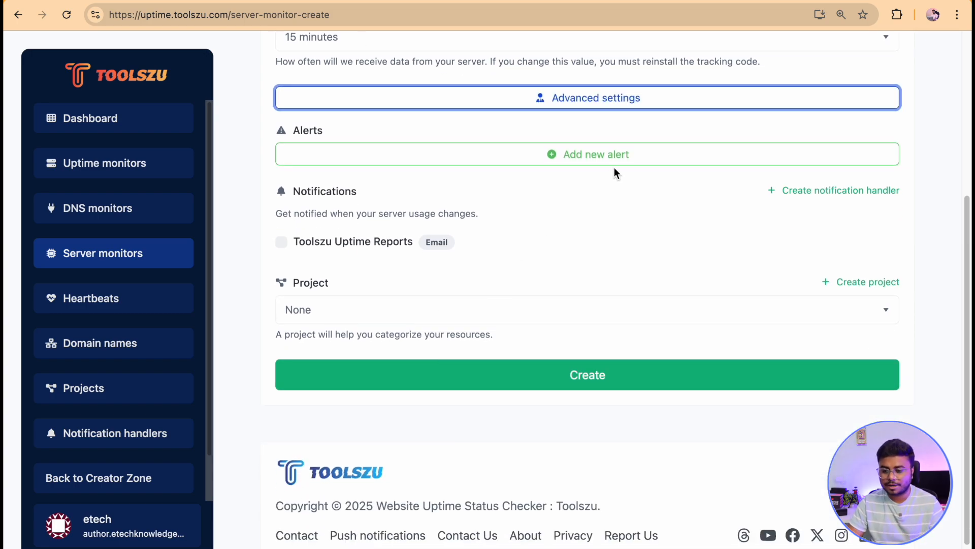
left_click(594, 161)
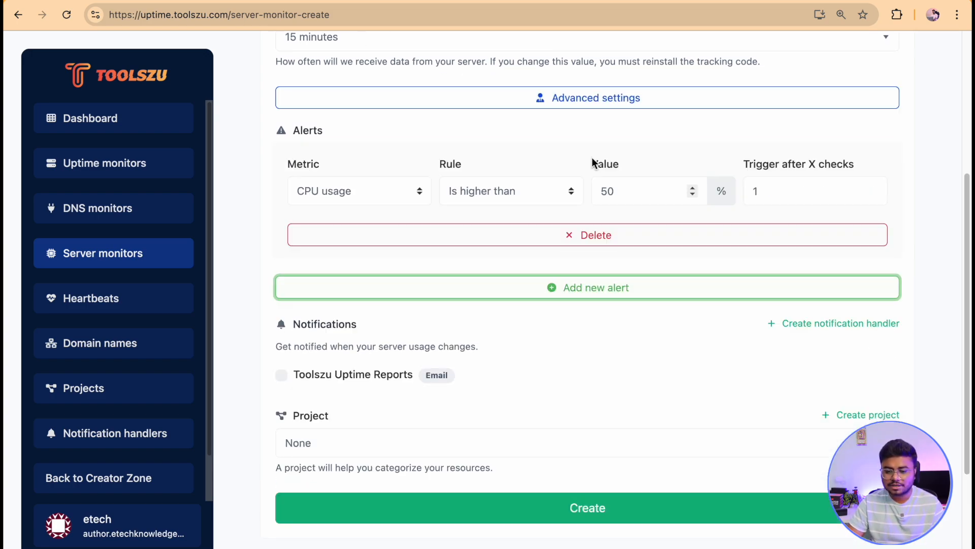
left_click(354, 192)
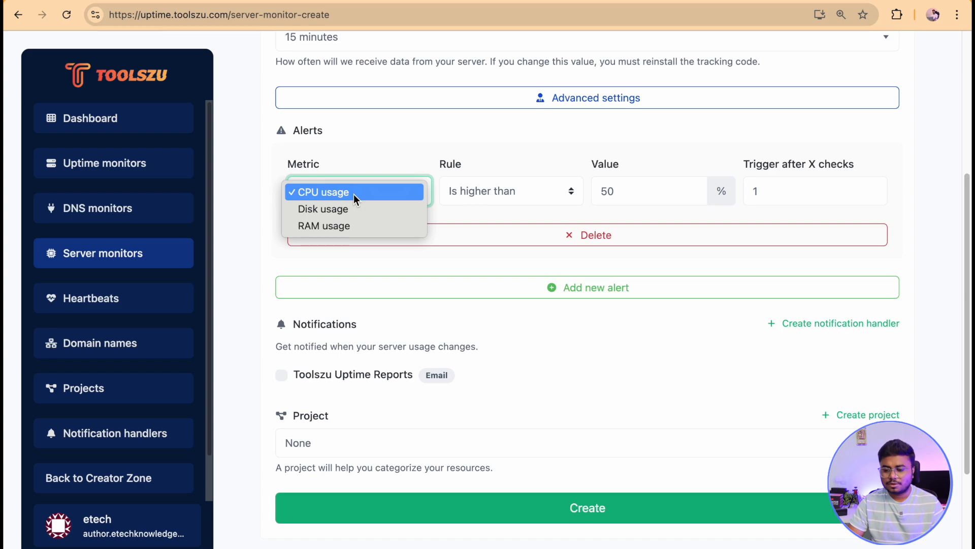
left_click(396, 139)
left_click(499, 195)
left_click(572, 188)
double_click(647, 188)
type("70")
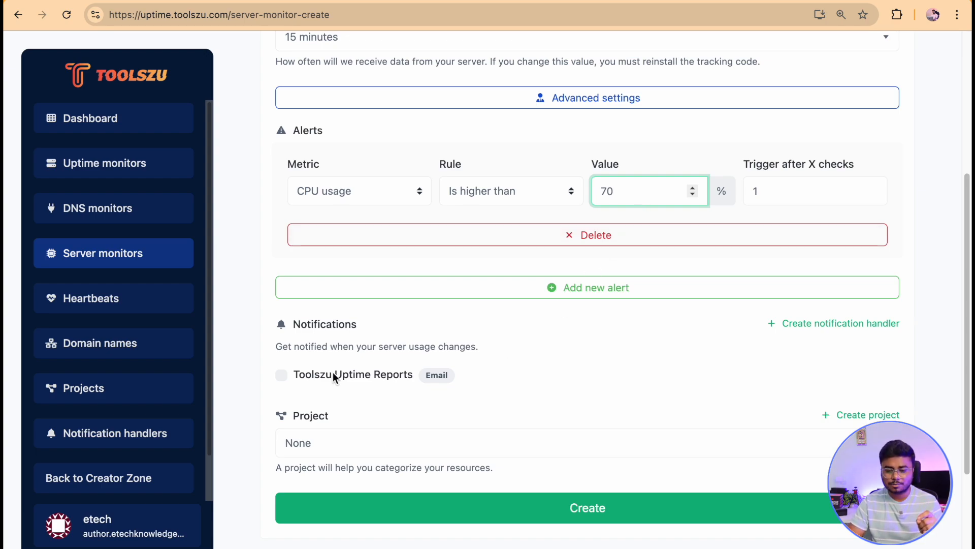
left_click(282, 375)
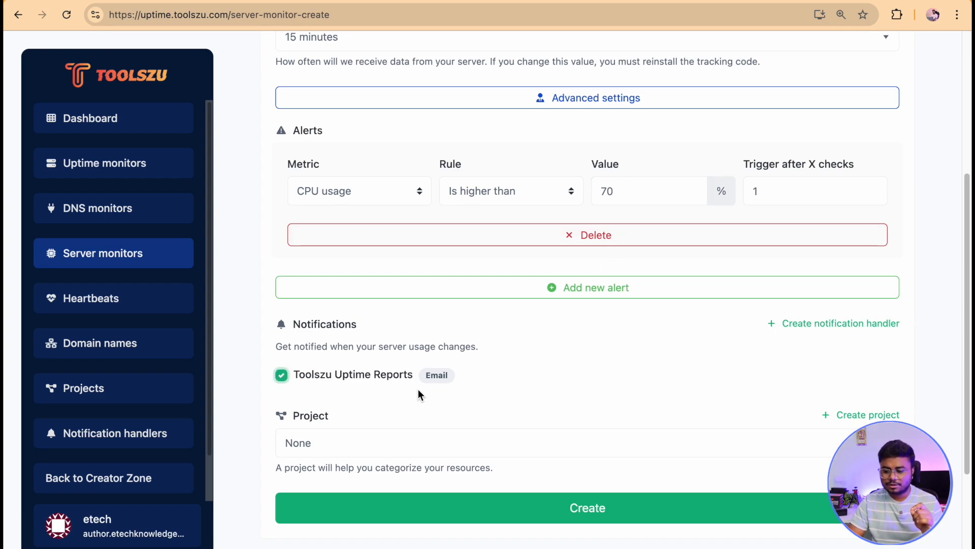
Add a second alert for RAM usage higher than 80%.
left_click(556, 288)
left_click(362, 336)
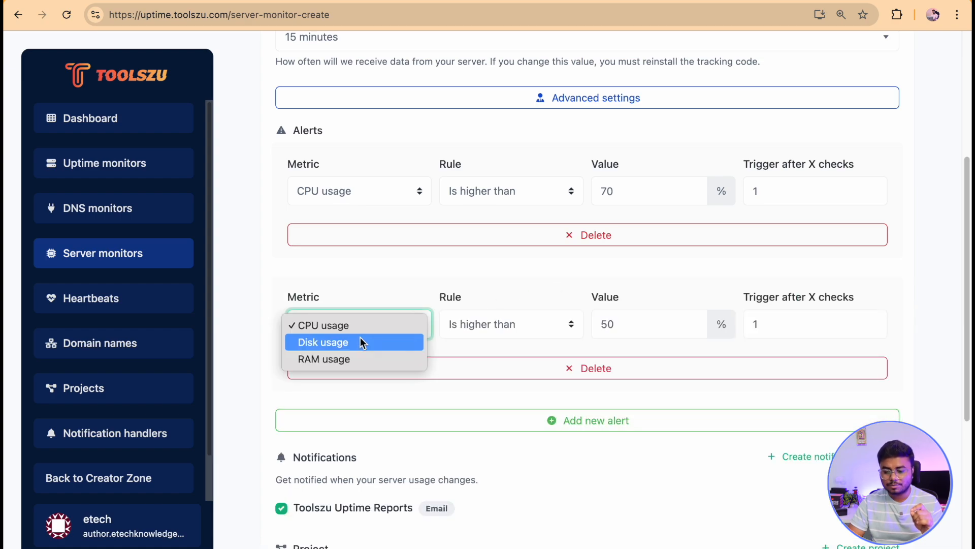
left_click(357, 359)
left_click(525, 323)
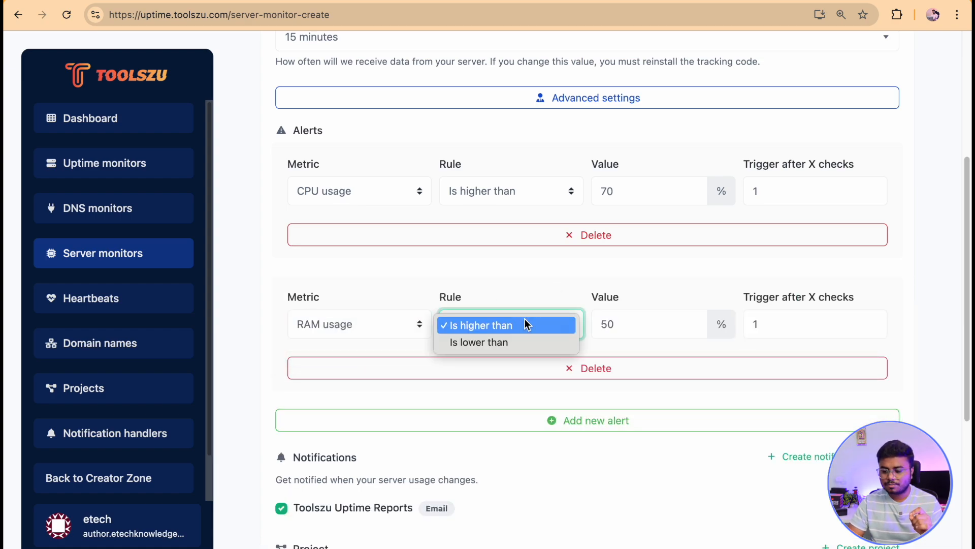
left_click(659, 320)
key("Tab")
type("80")
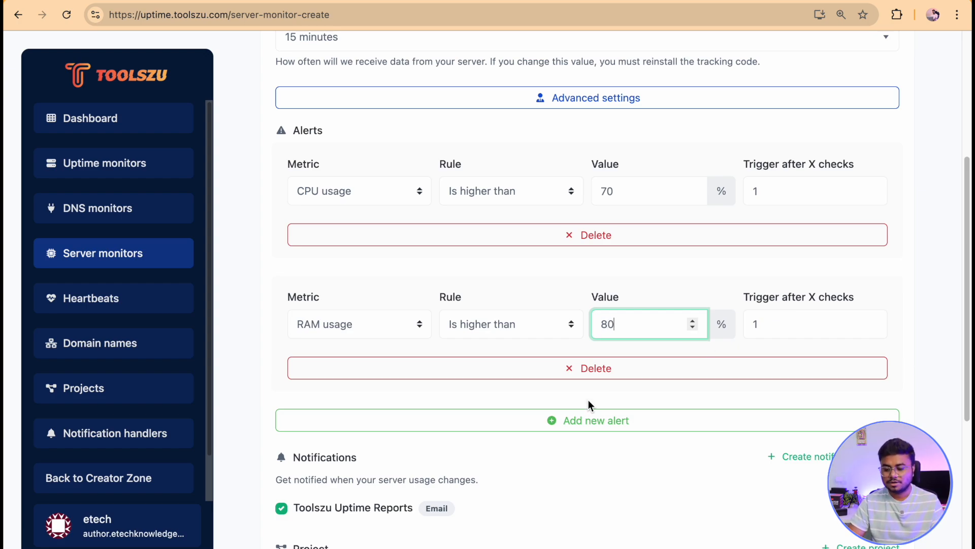
Add a third alert for Disk usage higher than 60%.
left_click(589, 420)
scroll(381, 361, "down", 2)
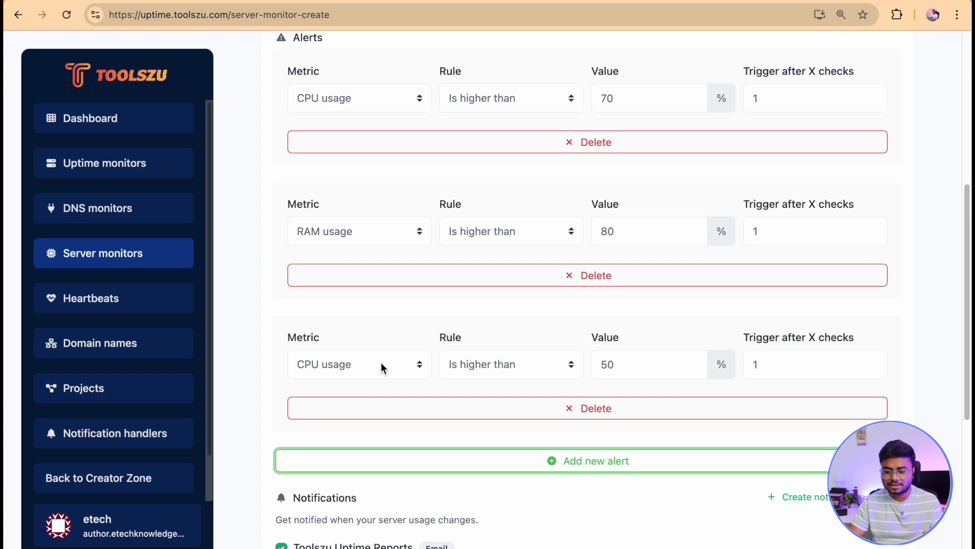
left_click(381, 361)
left_click(373, 389)
double_click(648, 372)
key("BackSpace")
type("60")
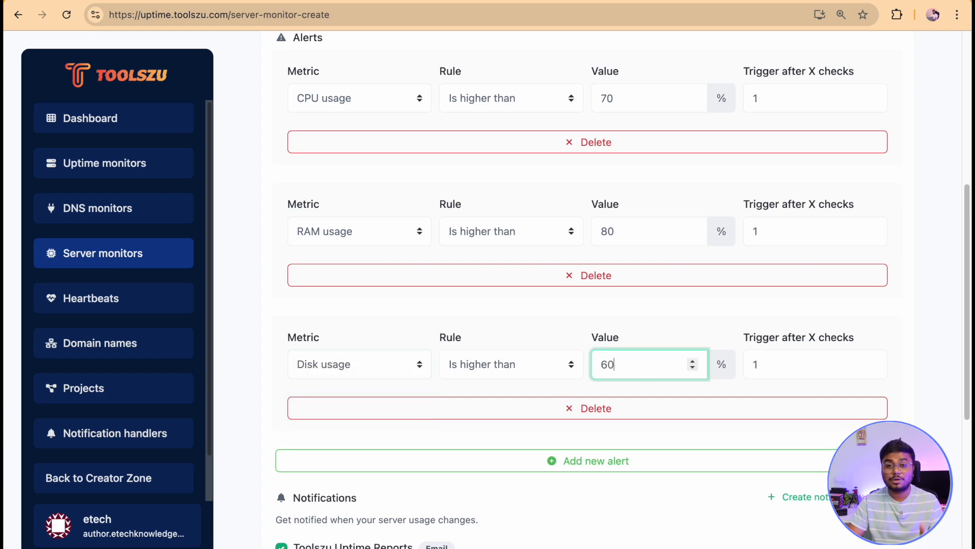
Create the server monitor.
scroll(649, 372, "down", 2)
scroll(592, 448, "down", 2)
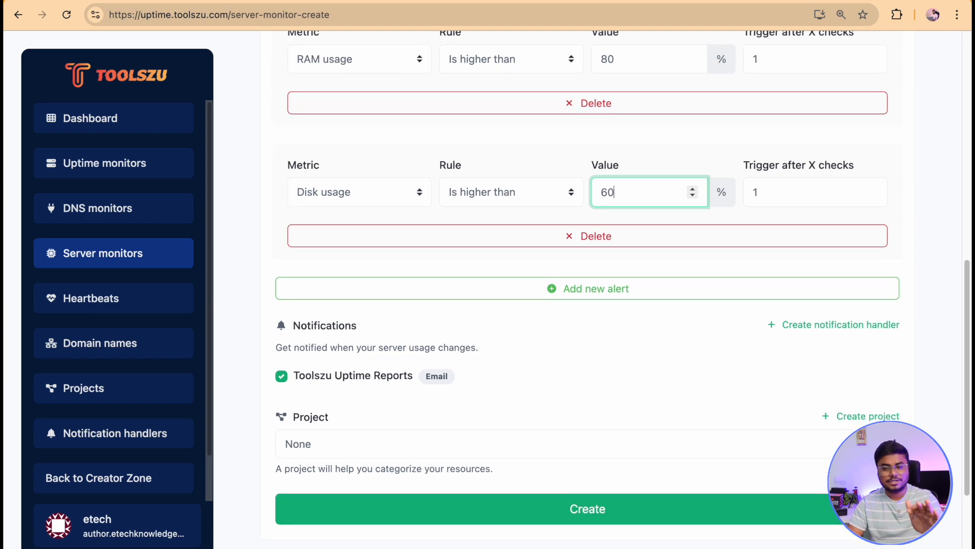
scroll(593, 449, "up", 5)
scroll(593, 444, "up", 2)
scroll(592, 443, "down", 10)
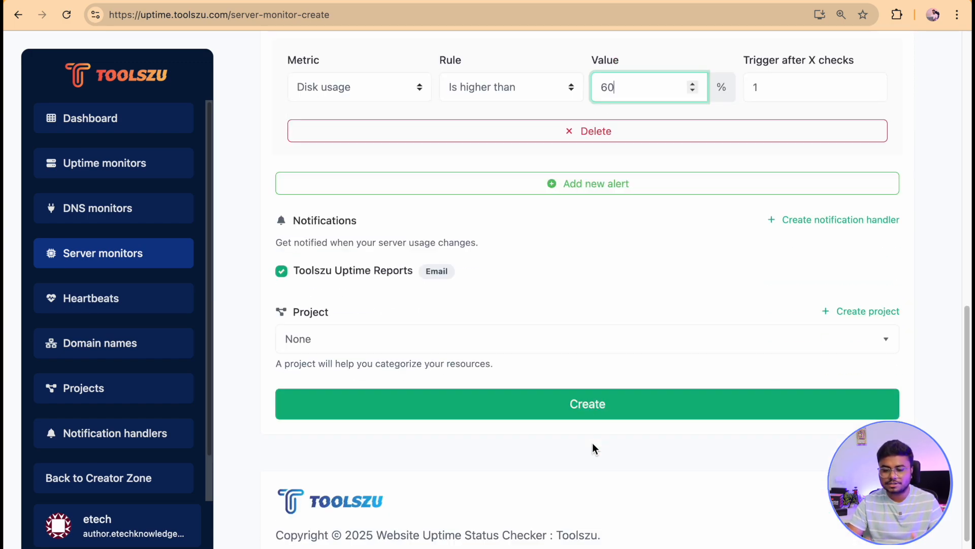
left_click(582, 329)
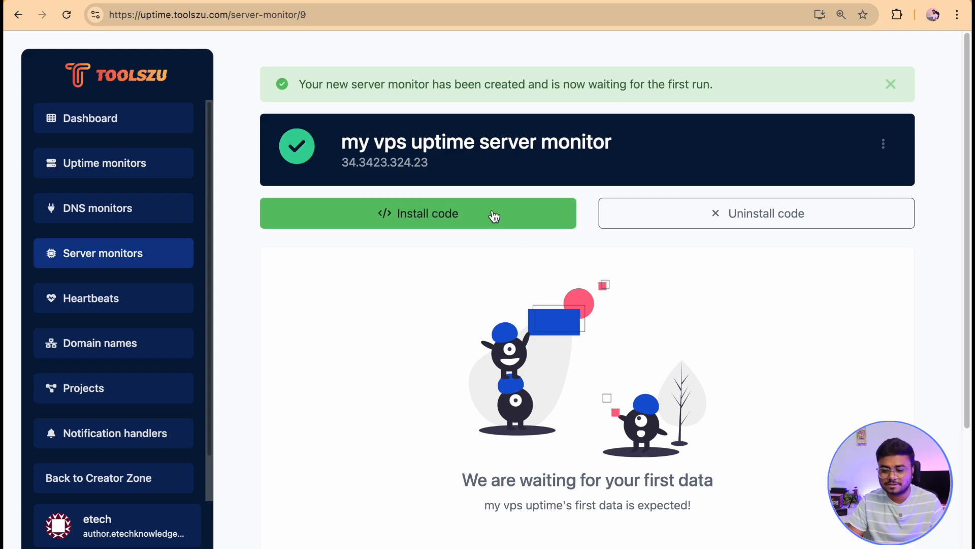
Open the monitor's install code, copy the tracking script to the clipboard, and close the dialog.
left_click(450, 226)
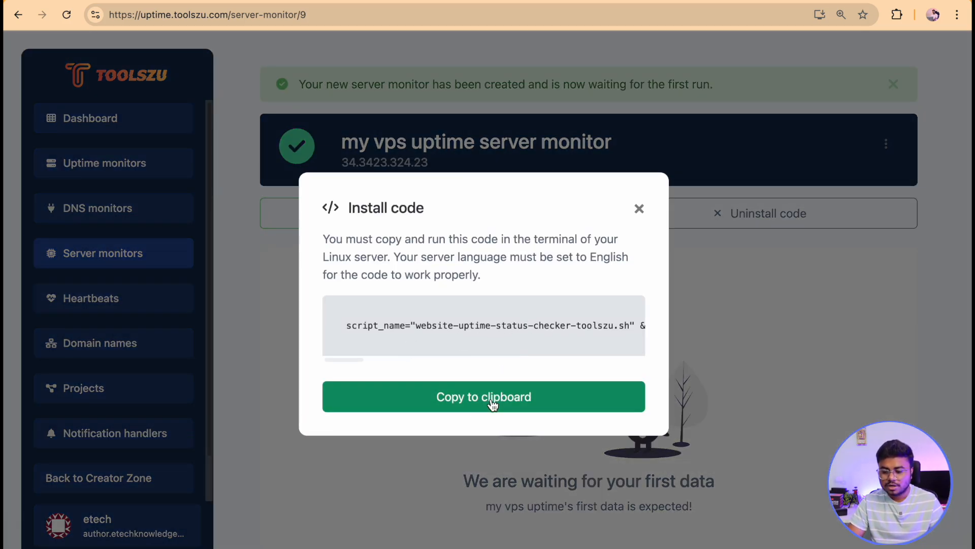
left_click(492, 405)
left_click_drag(355, 359, 251, 355)
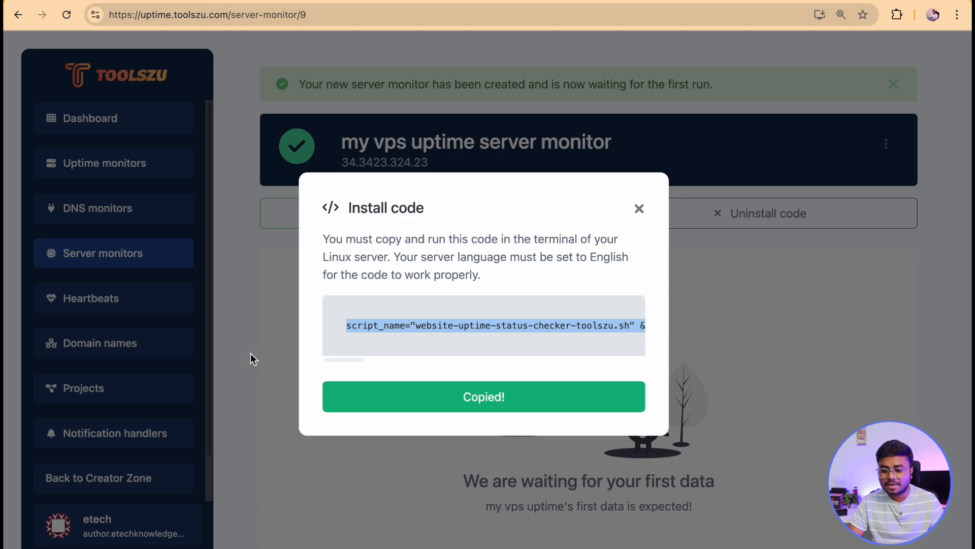
left_click_drag(534, 240, 578, 242)
left_click(577, 242)
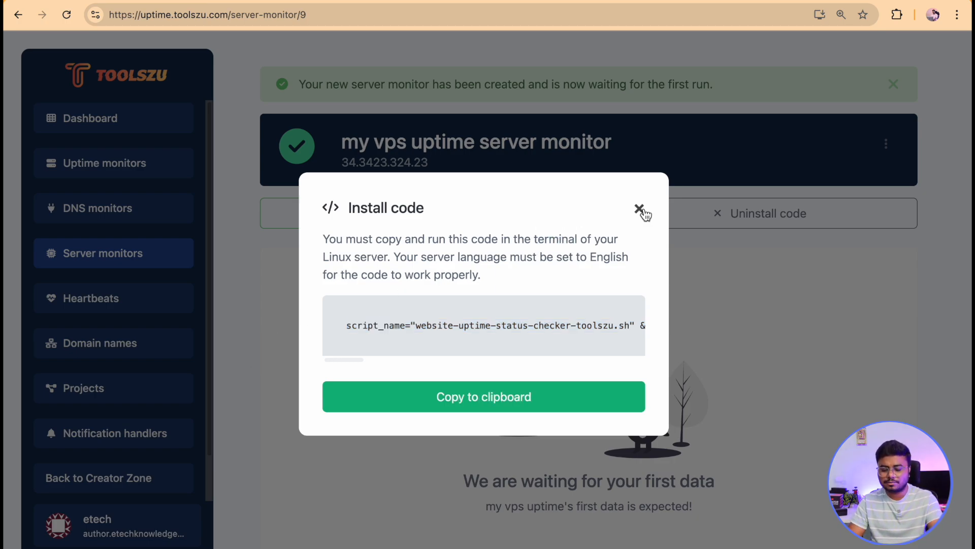
left_click(640, 209)
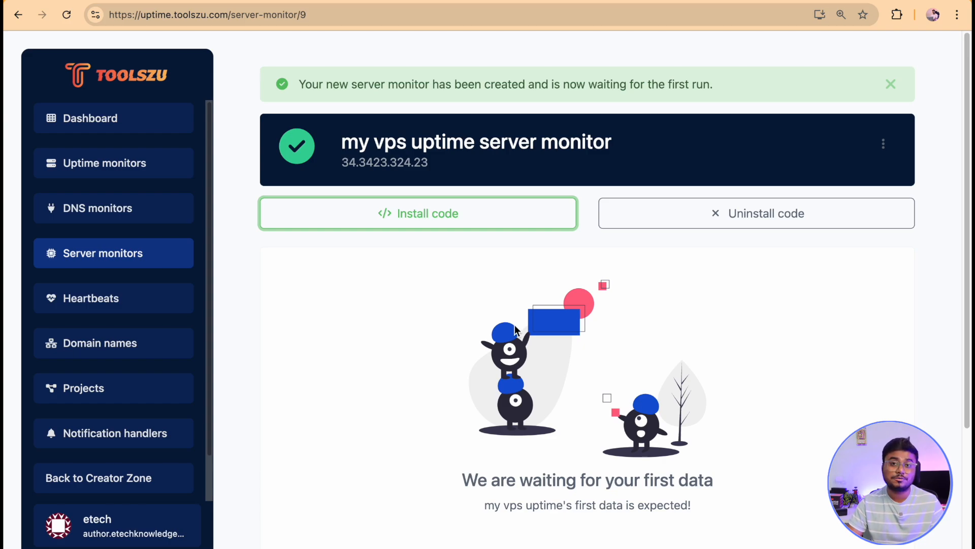
Open the Toolszu VPS server monitor's detail view from the server monitors list.
left_click(189, 266)
left_click(135, 268)
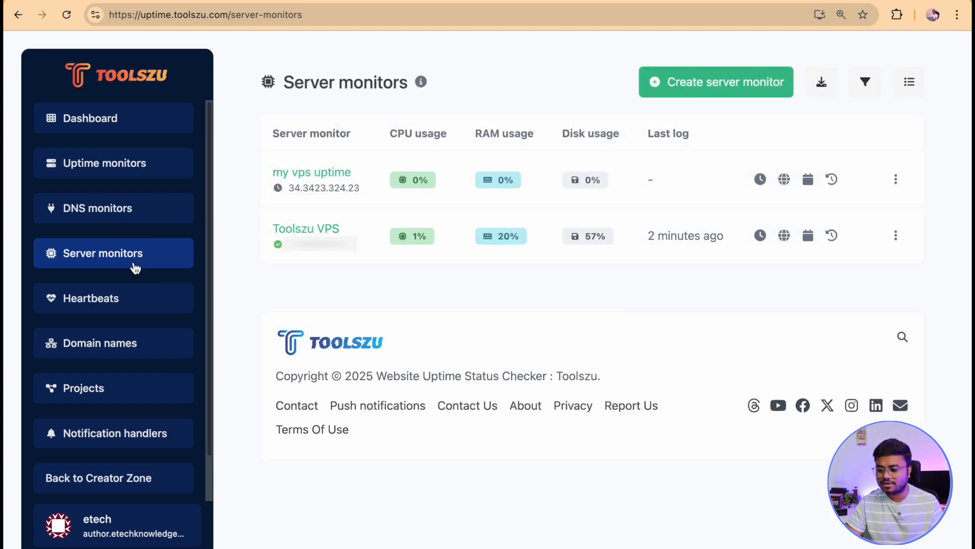
left_click(897, 239)
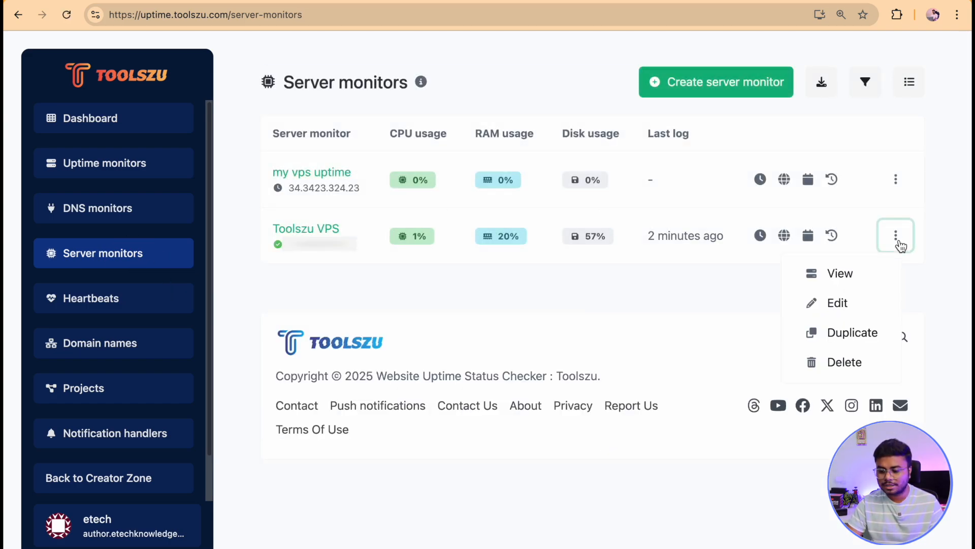
left_click(868, 279)
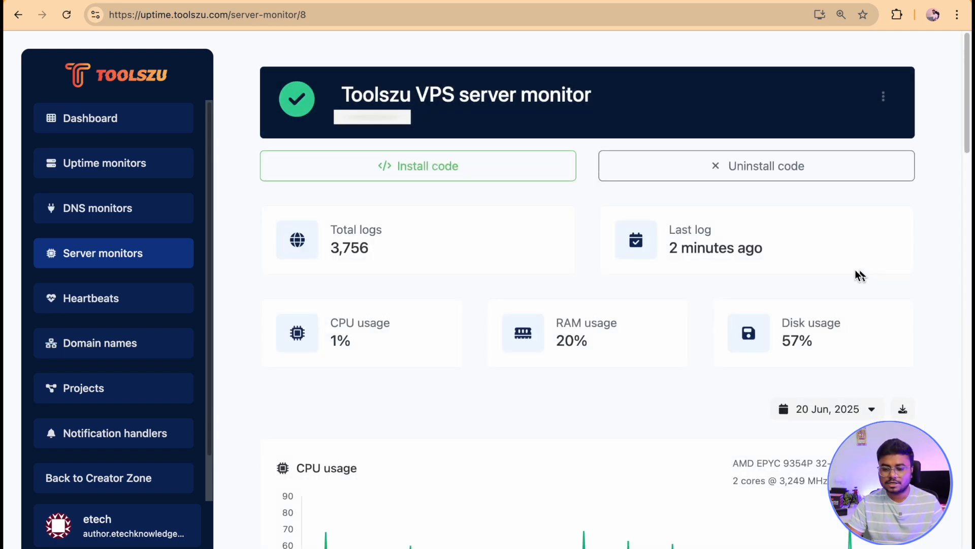
Change the statistics date range to Last 30 days.
left_click_drag(331, 251, 391, 253)
left_click(395, 253)
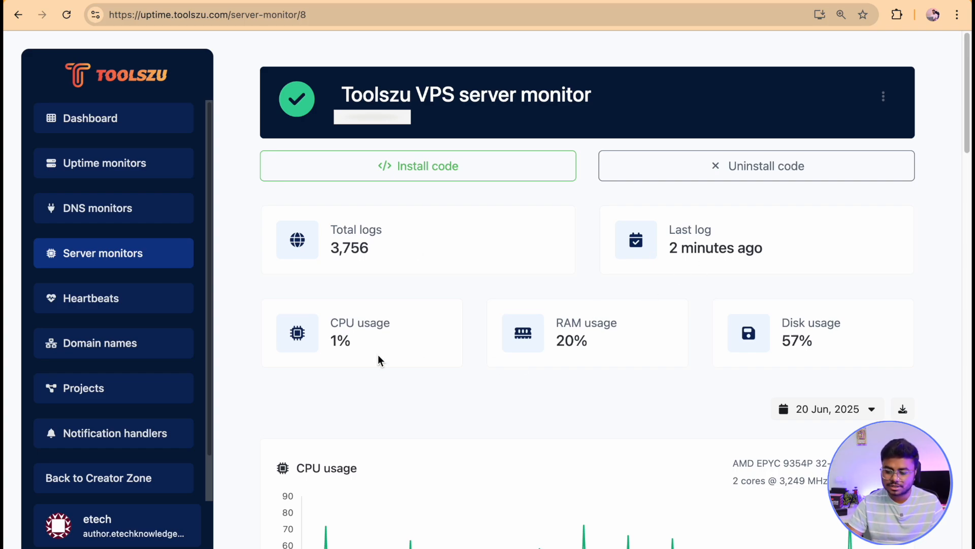
scroll(858, 331, "down", 3)
left_click(844, 304)
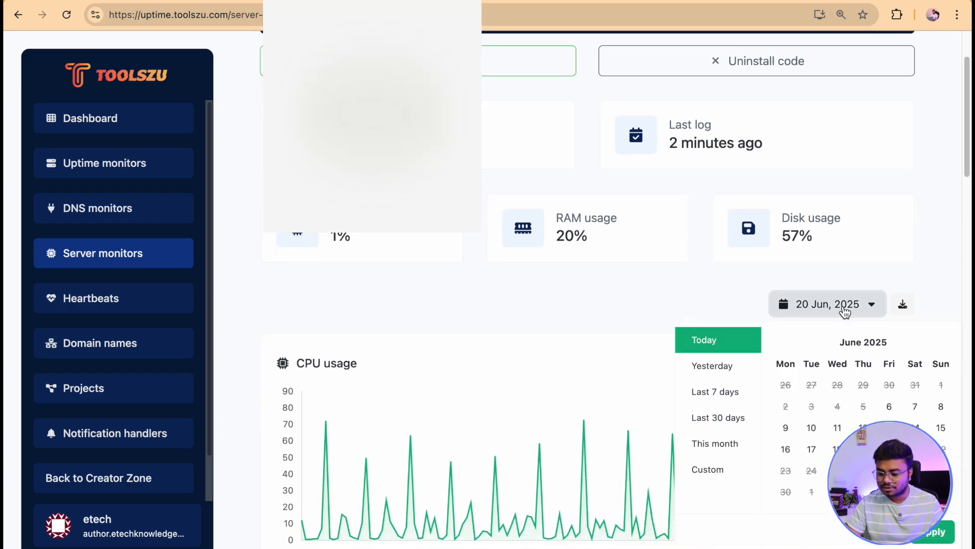
left_click(721, 418)
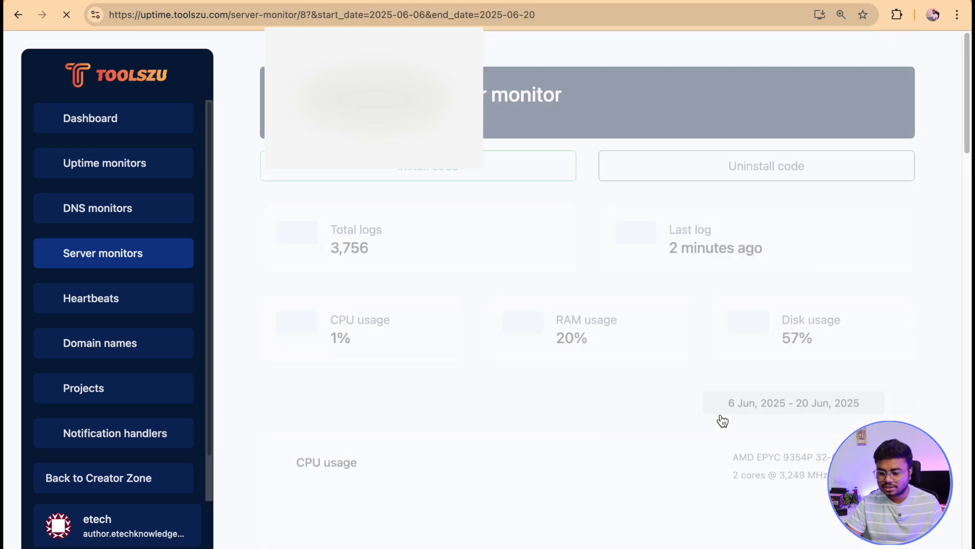
Review the CPU, RAM, disk, load and network charts and server details, then return to the server monitors list.
scroll(720, 414, "down", 6)
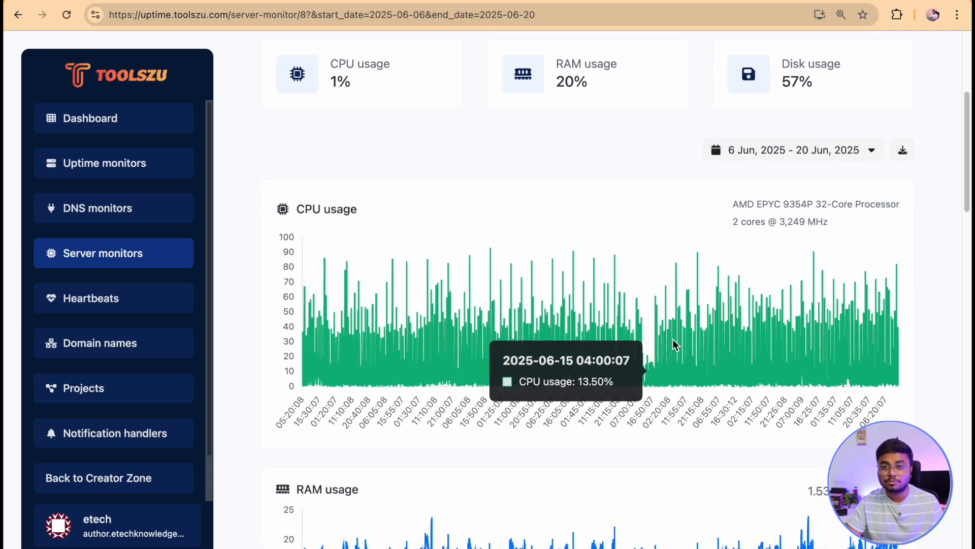
scroll(673, 339, "down", 3)
scroll(532, 400, "down", 15)
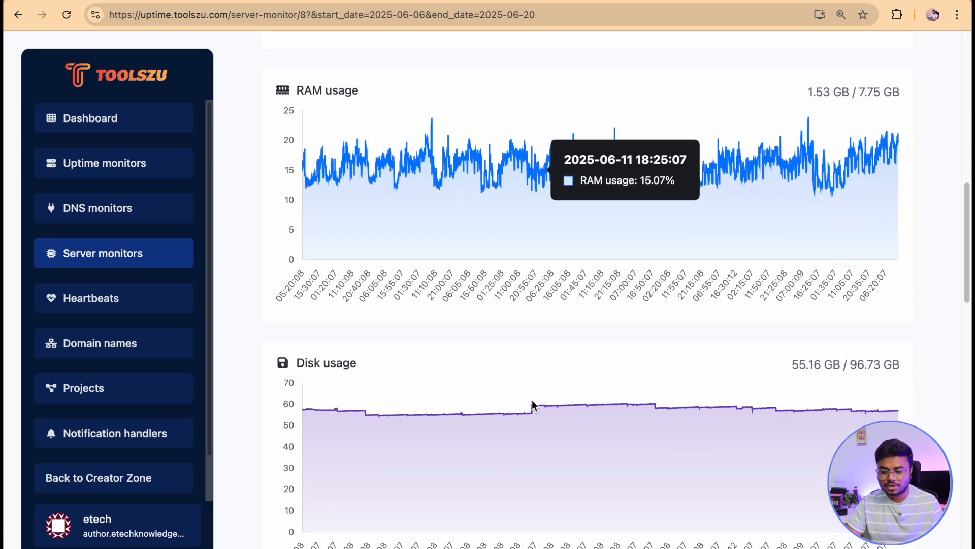
scroll(528, 395, "down", 8)
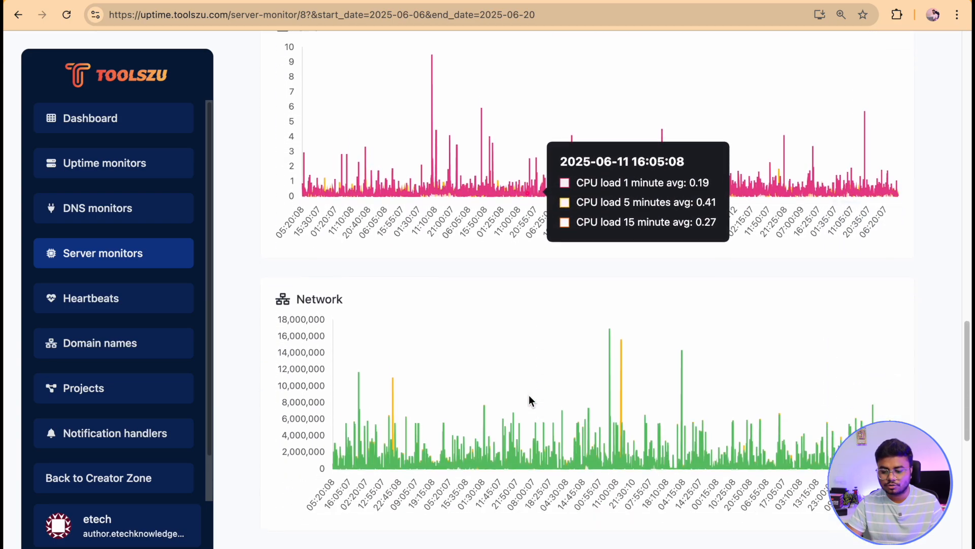
scroll(468, 360, "down", 5)
scroll(469, 359, "down", 3)
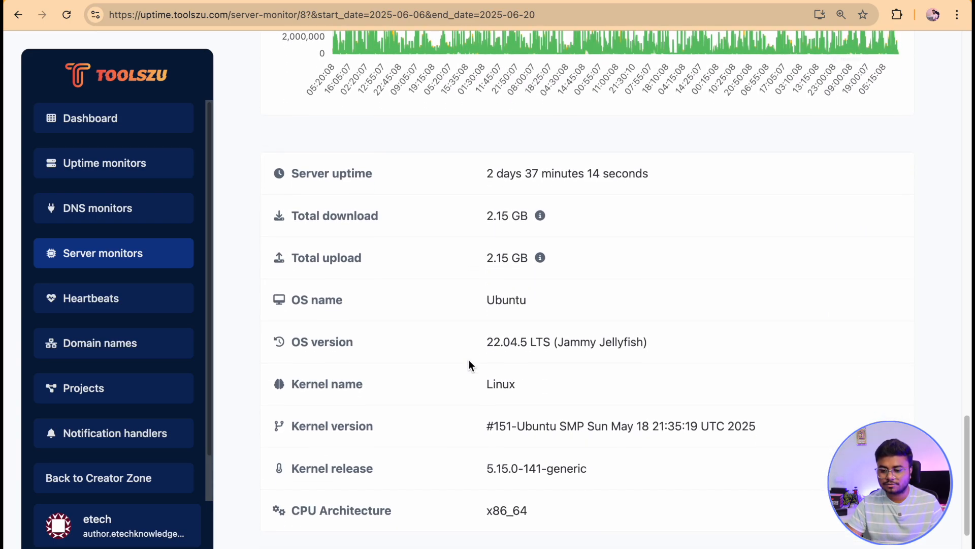
scroll(462, 201, "down", 2)
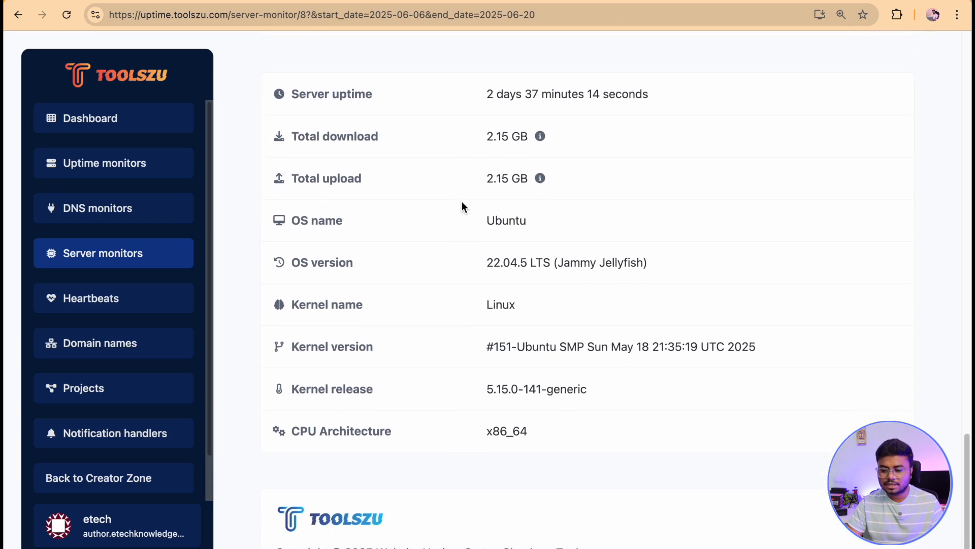
scroll(462, 201, "up", 15)
scroll(462, 201, "up", 10)
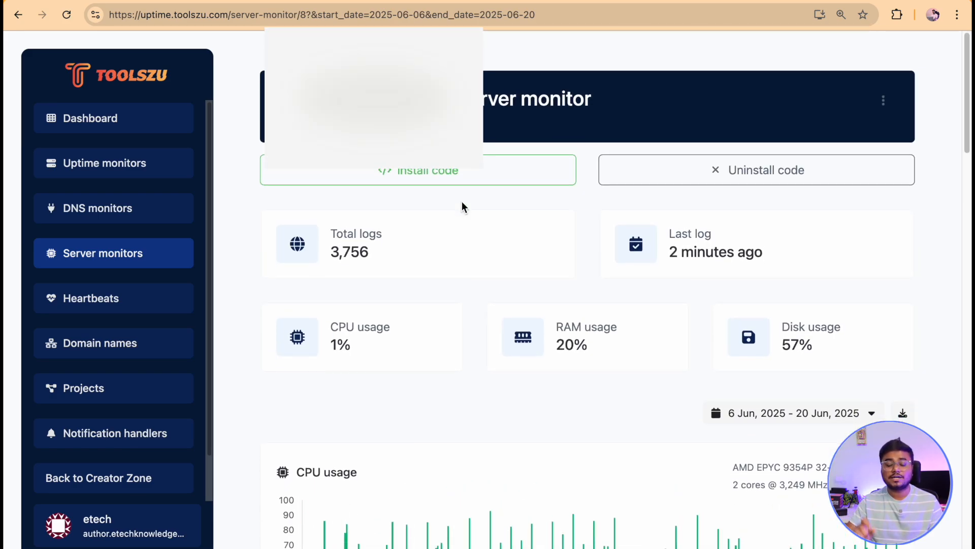
left_click(135, 253)
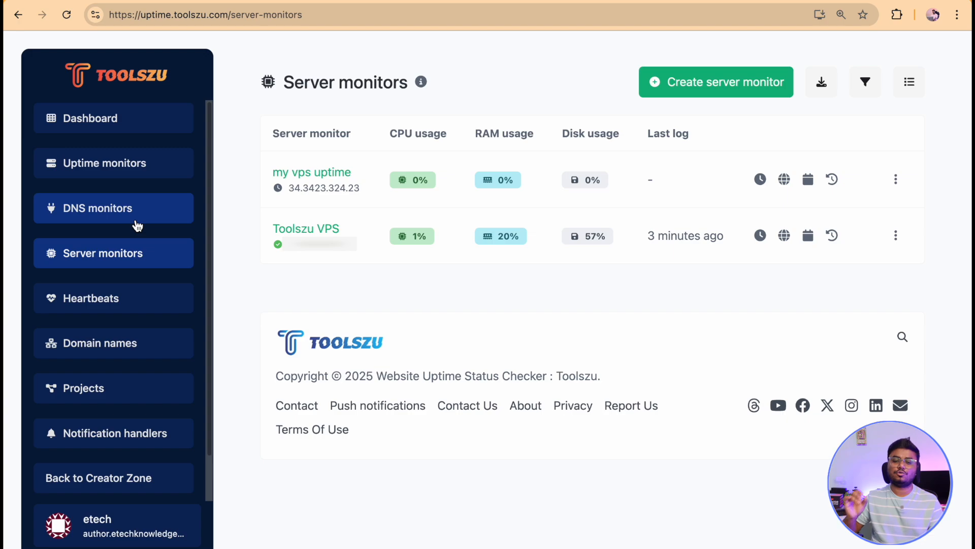